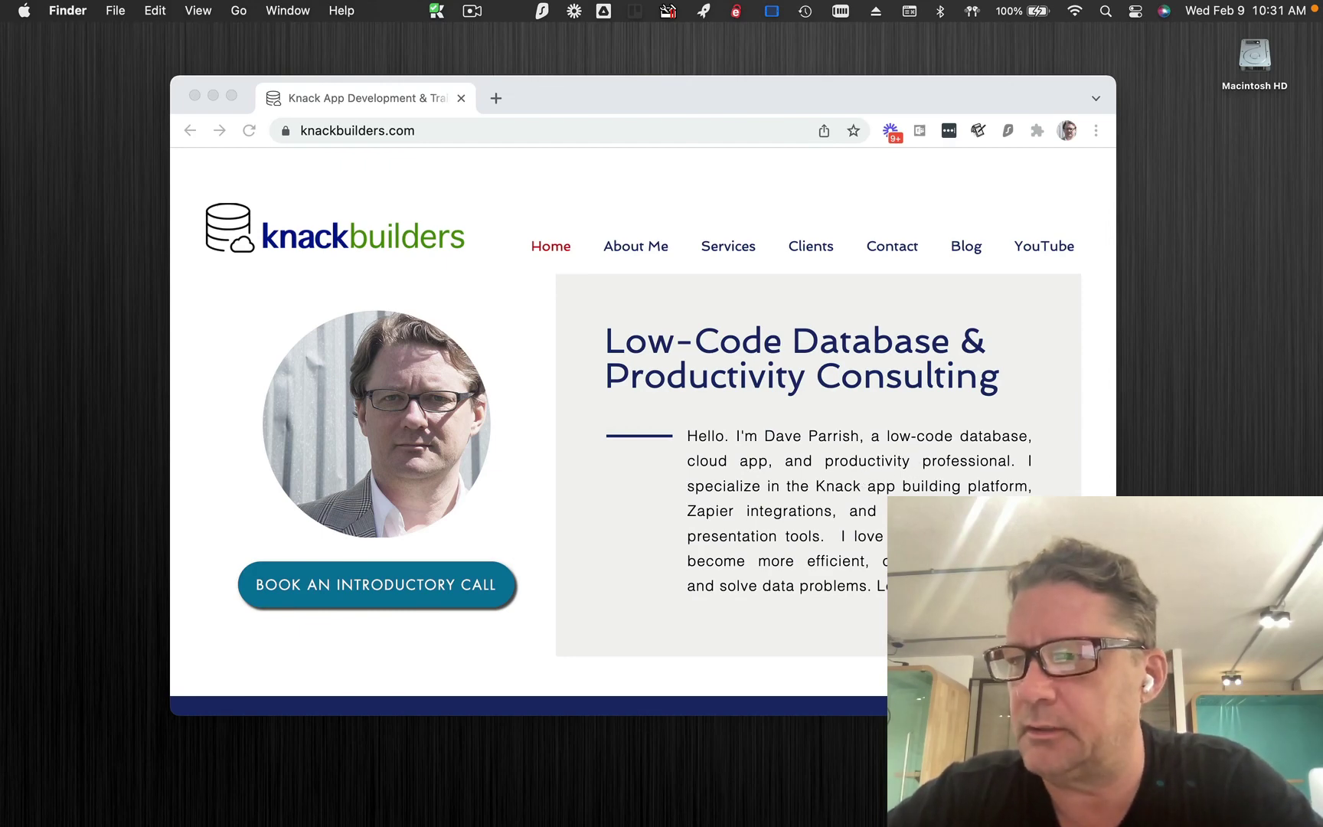
- Open the 'connect to itself thumb Knack' thumbnail in Preview and position its window
key(cmd+Tab)
drag(676, 128, 660, 104)
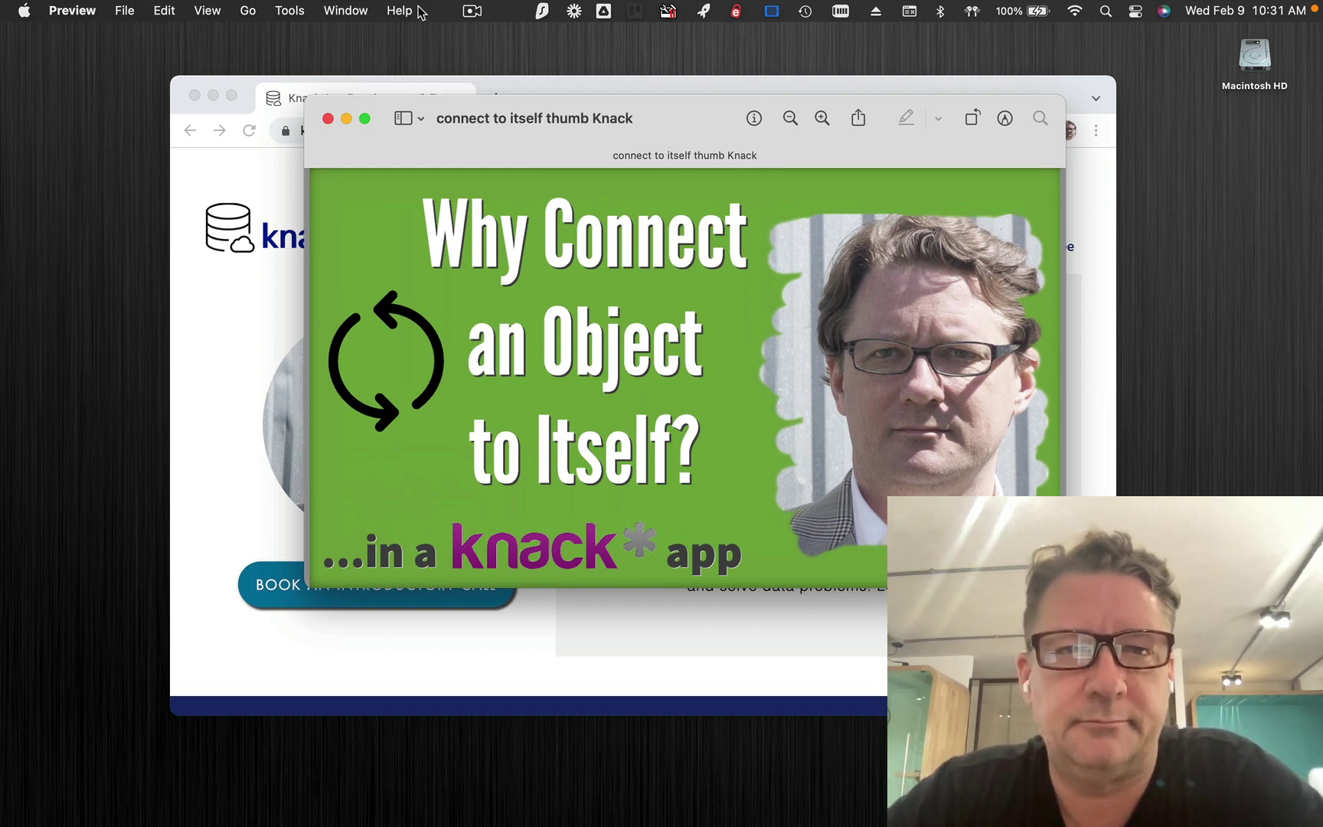
- Hide the Chrome window so the thumbnail image sits alone on the desktop
click(472, 12)
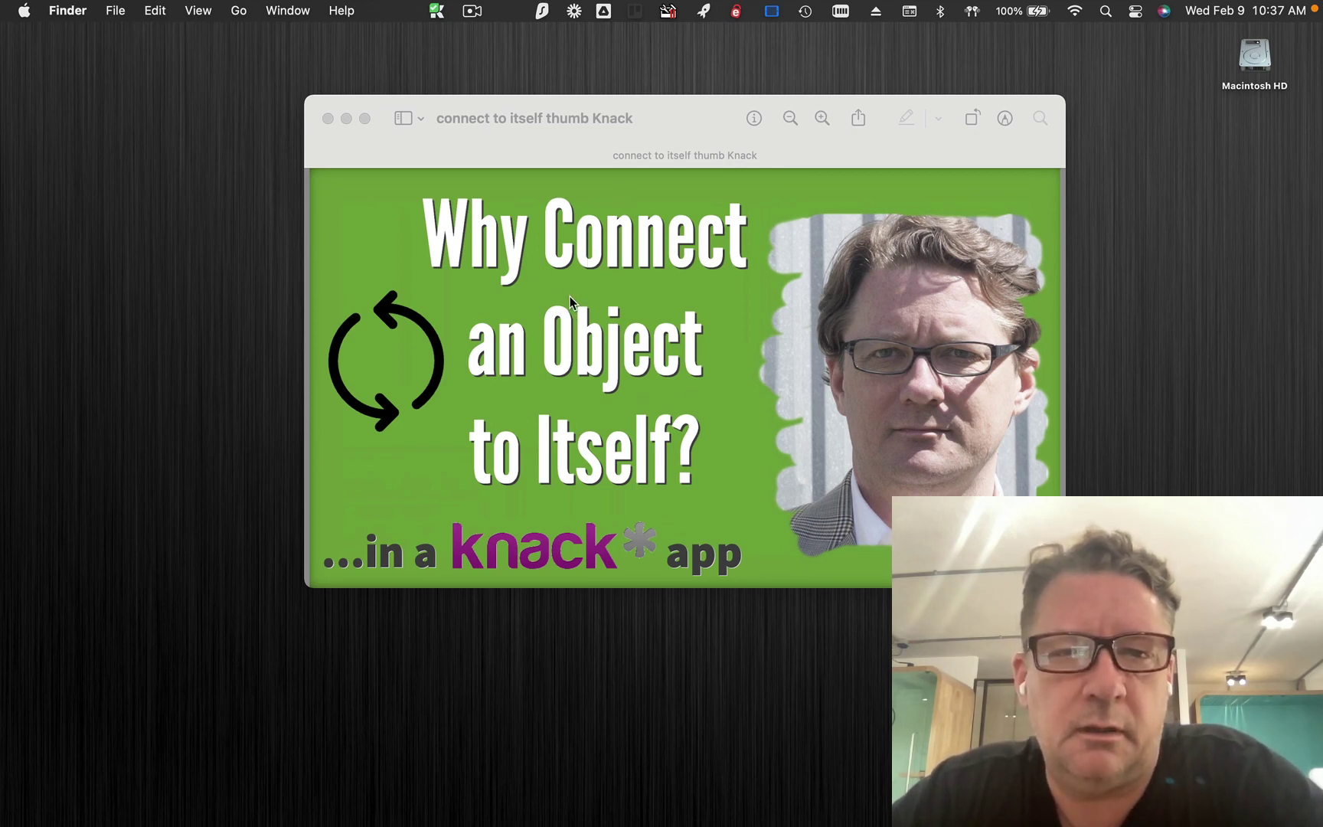
- Close the thumbnail, restore and enlarge the Knack browser, and view the live app's Units page
click(328, 119)
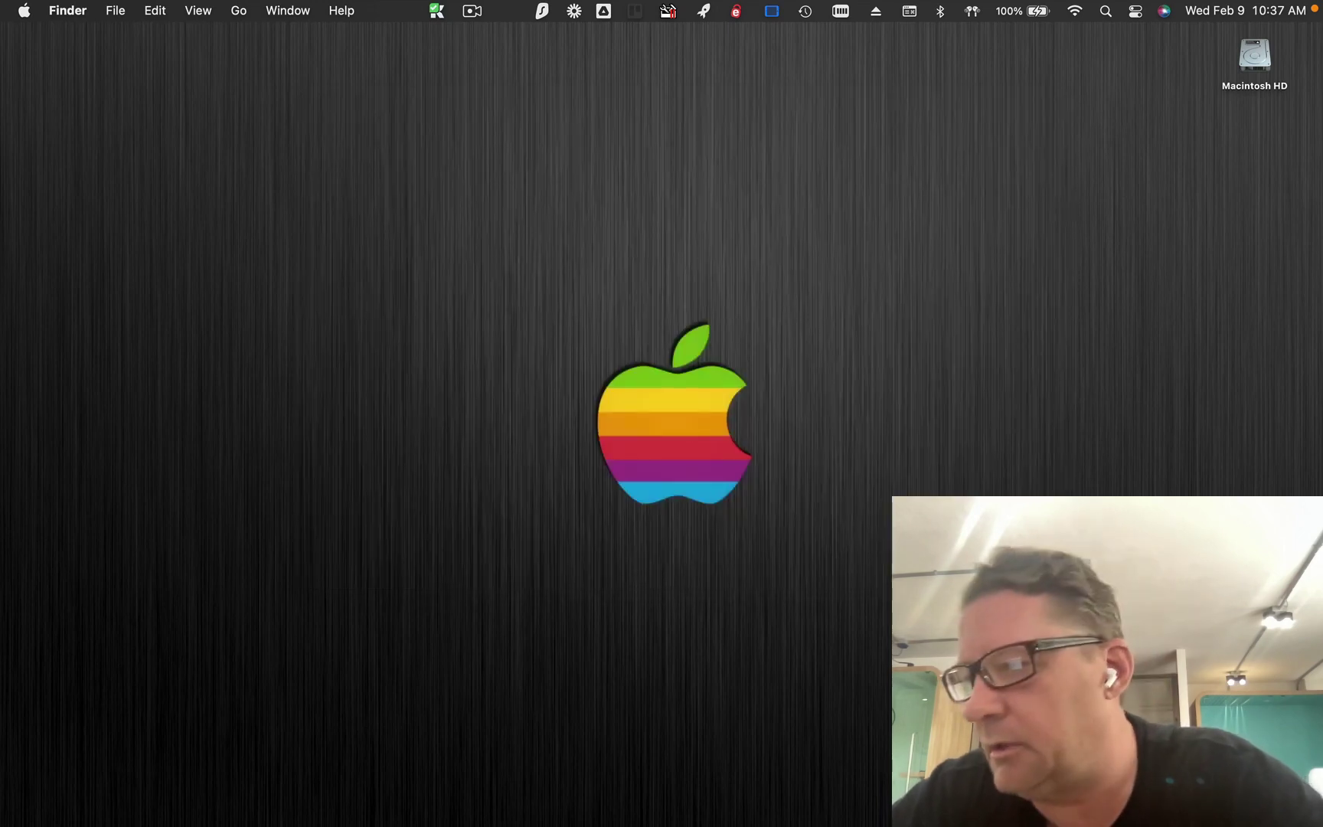
key(ctrl+Right)
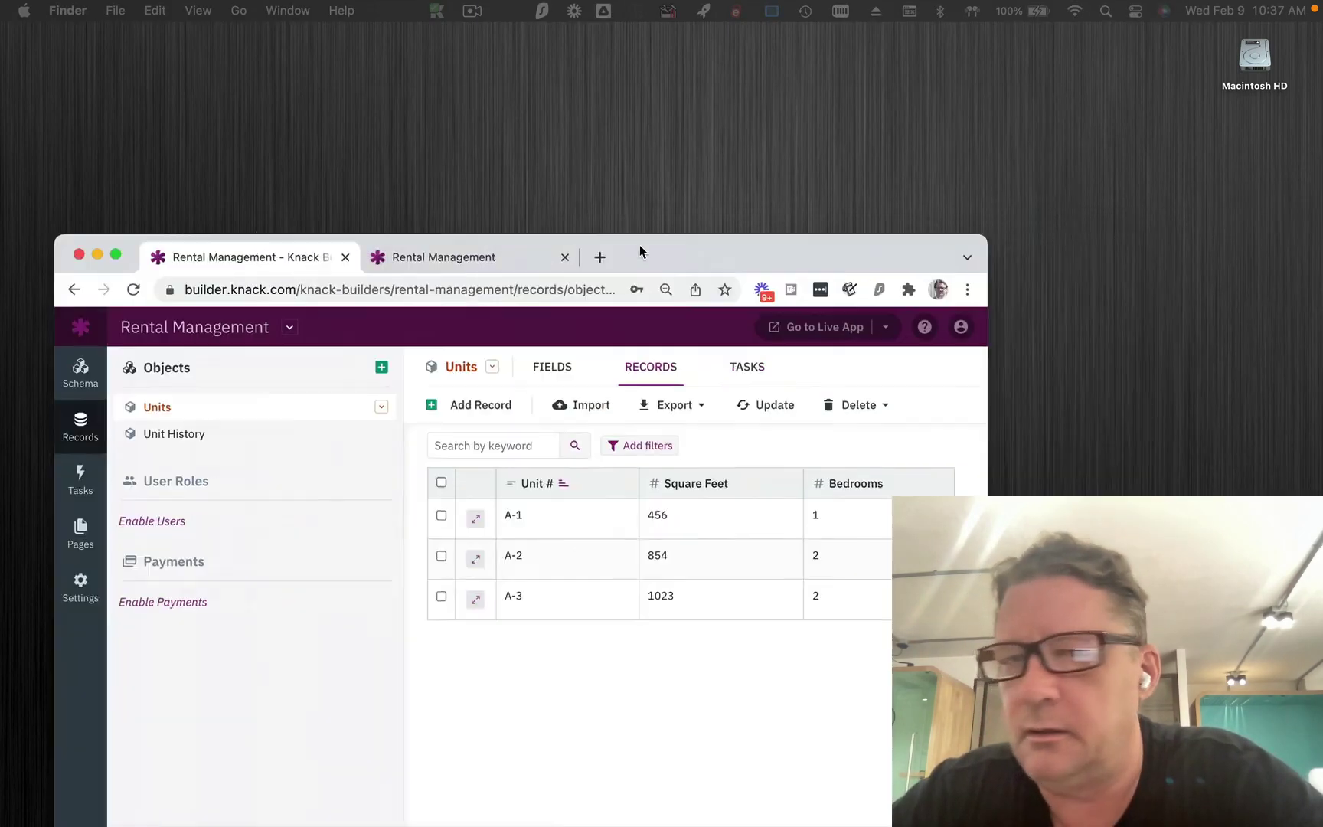
drag(640, 244, 863, 114)
double_click(864, 115)
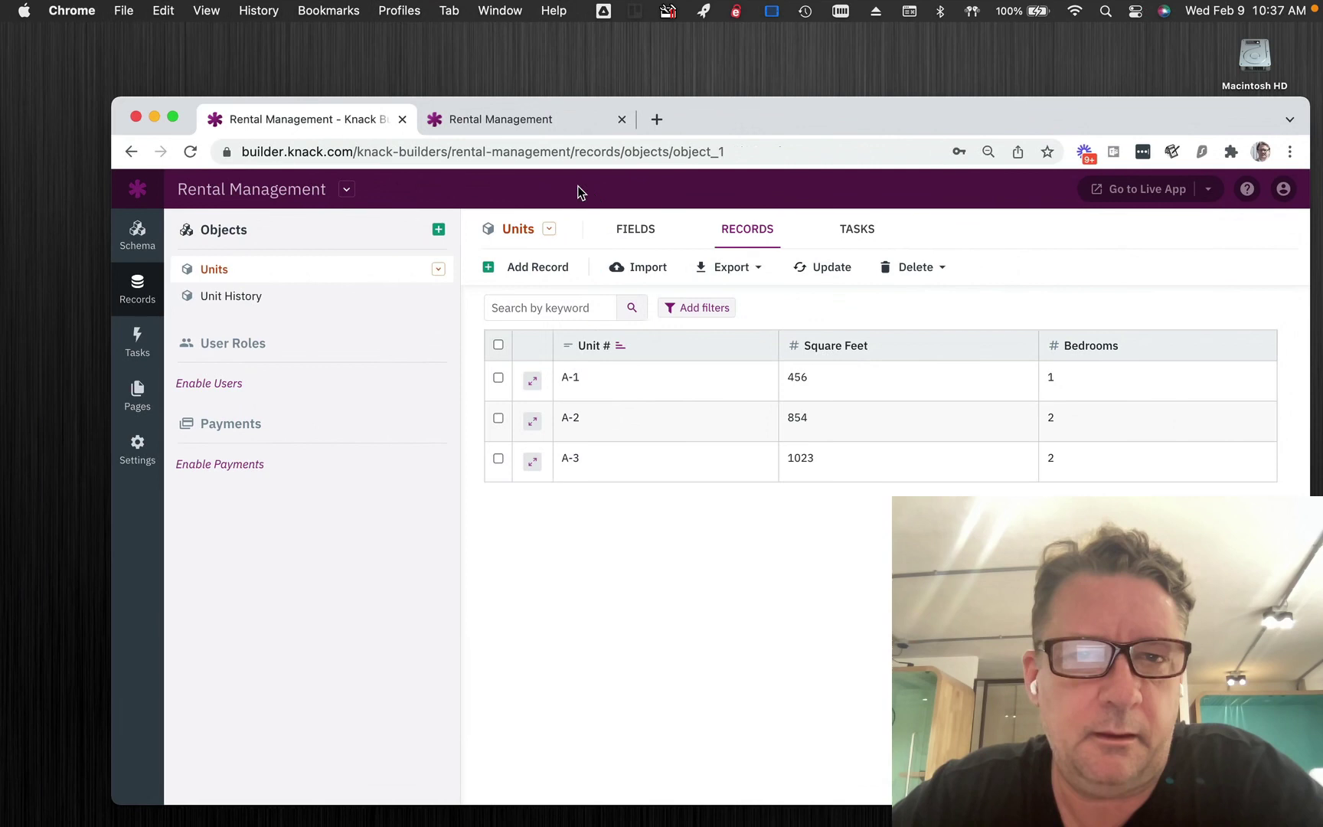
drag(704, 128, 698, 87)
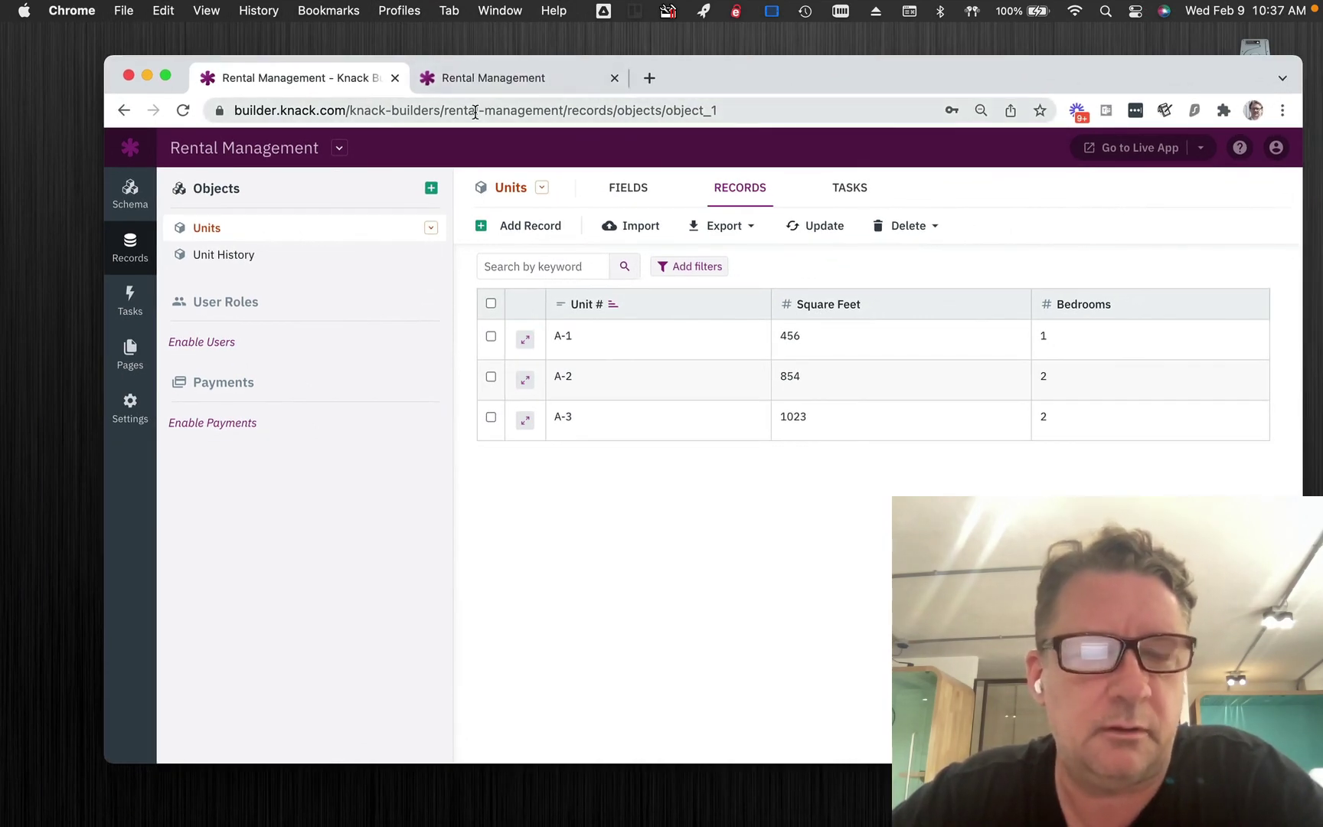
click(484, 75)
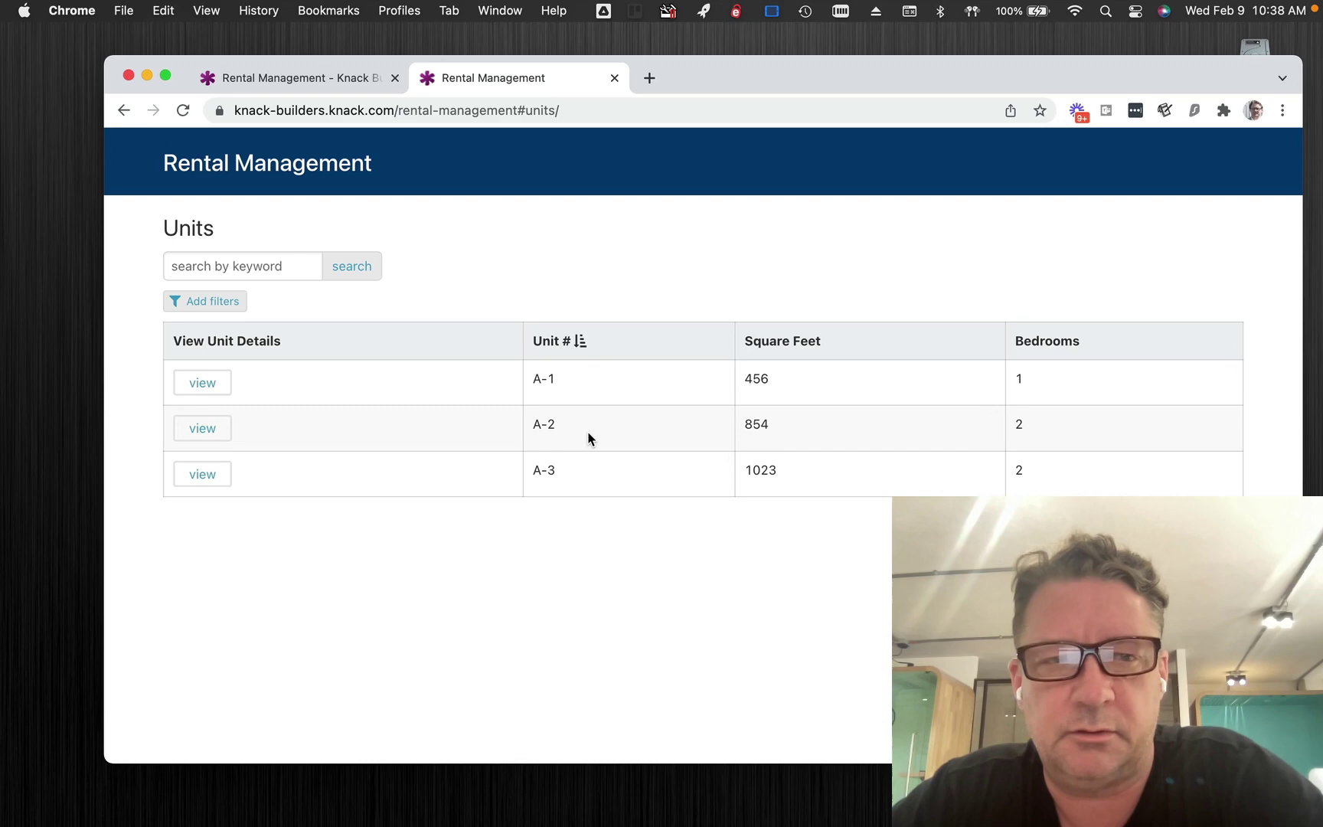
- Open the Unit History records in the builder and inspect A-1's Status choices without changing them
click(378, 87)
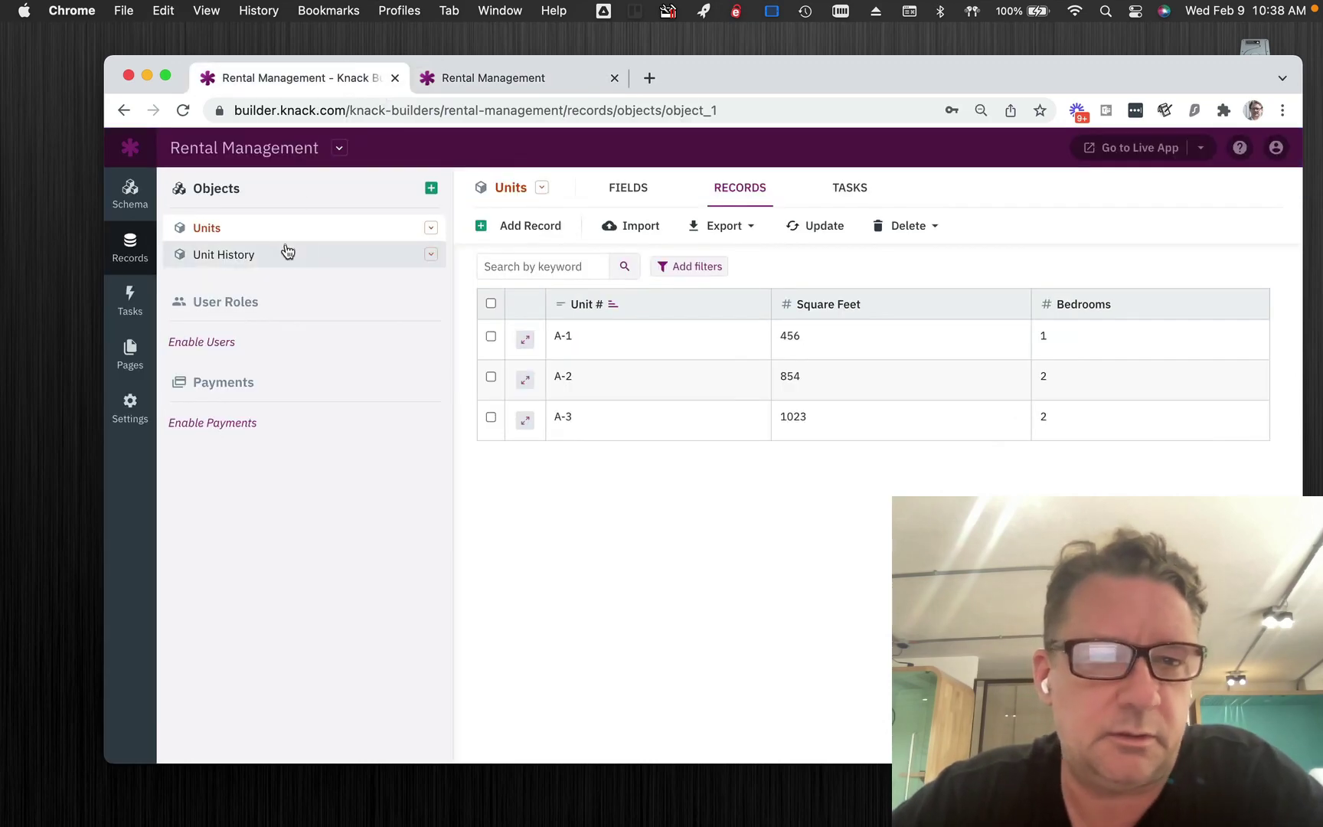
click(243, 258)
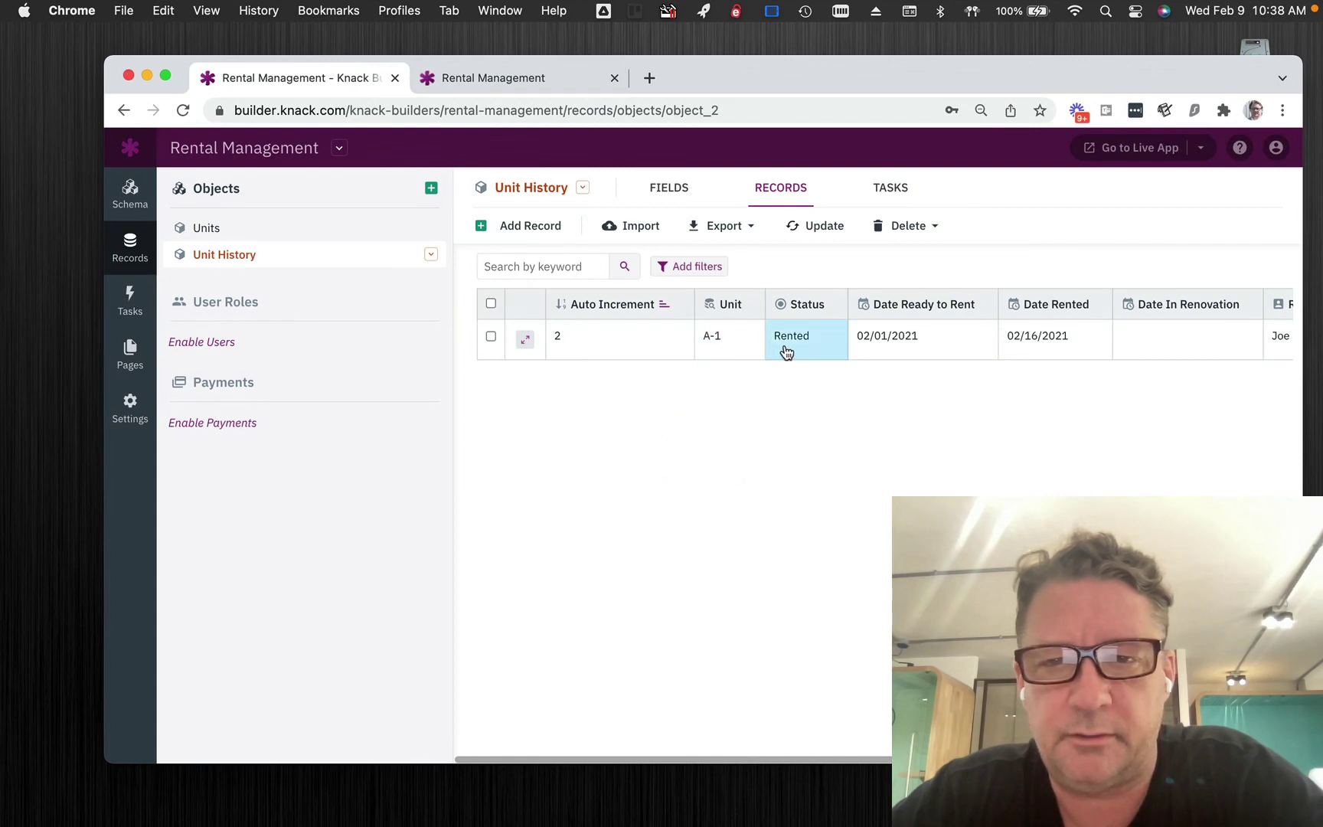
click(787, 346)
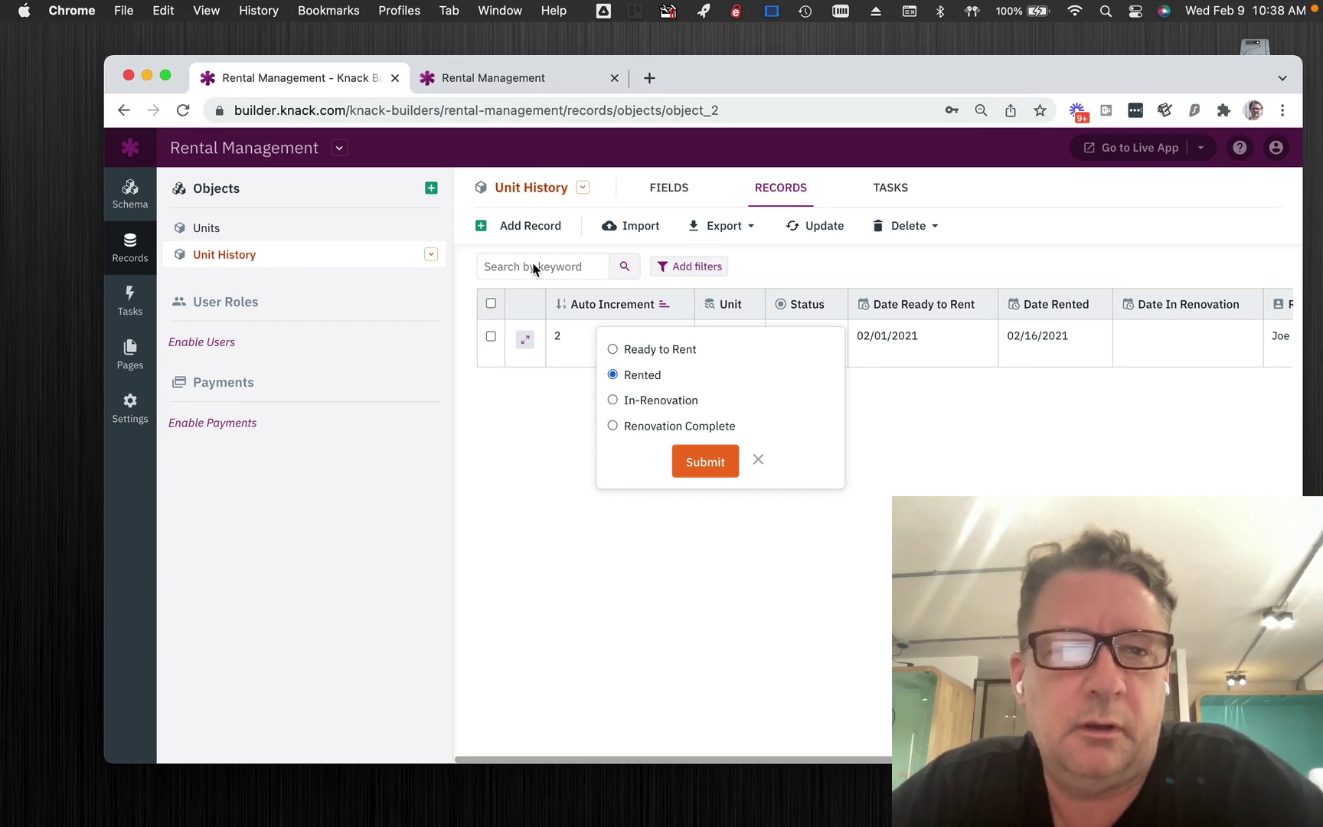
click(265, 230)
- Revisit Units, return to Unit History, and scroll sideways to see A-1's ready and rented dates
click(263, 228)
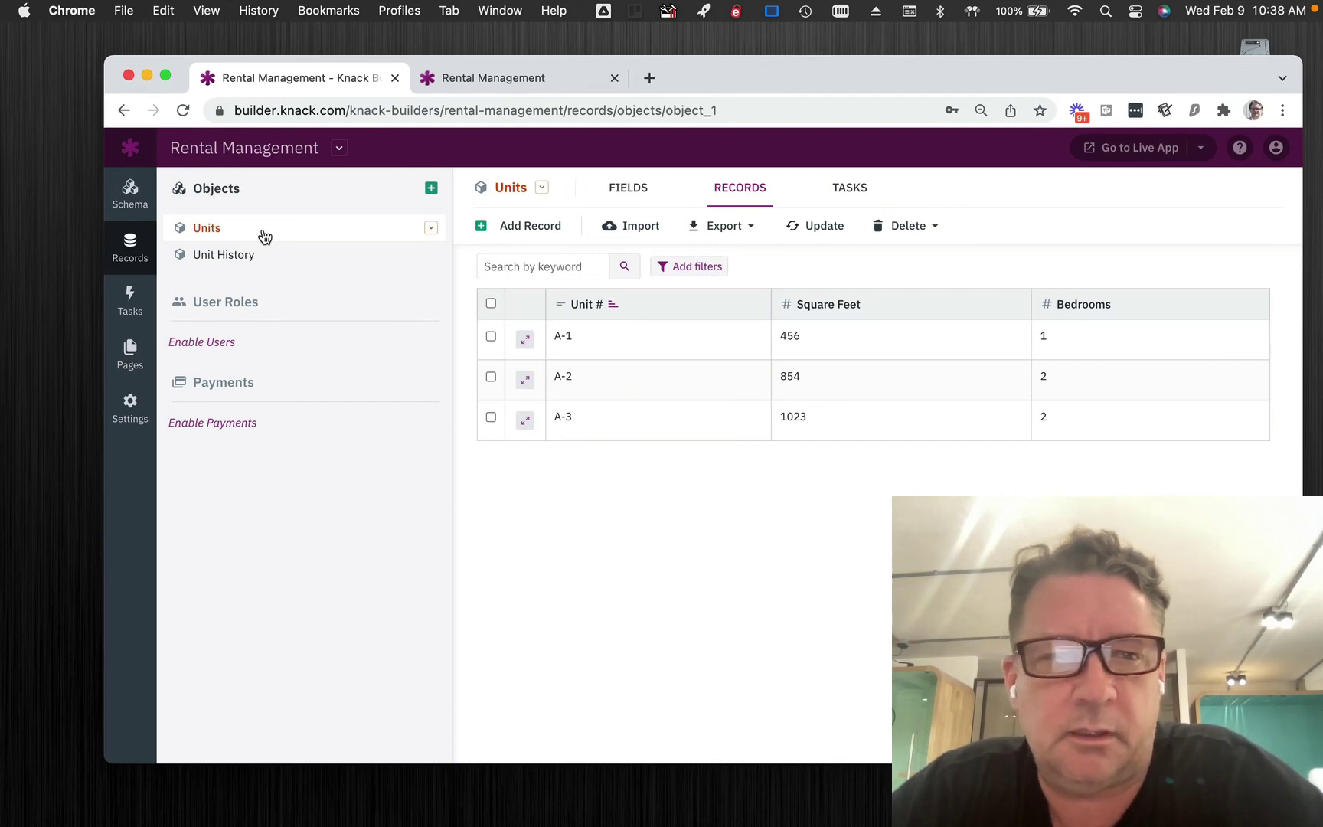
click(262, 254)
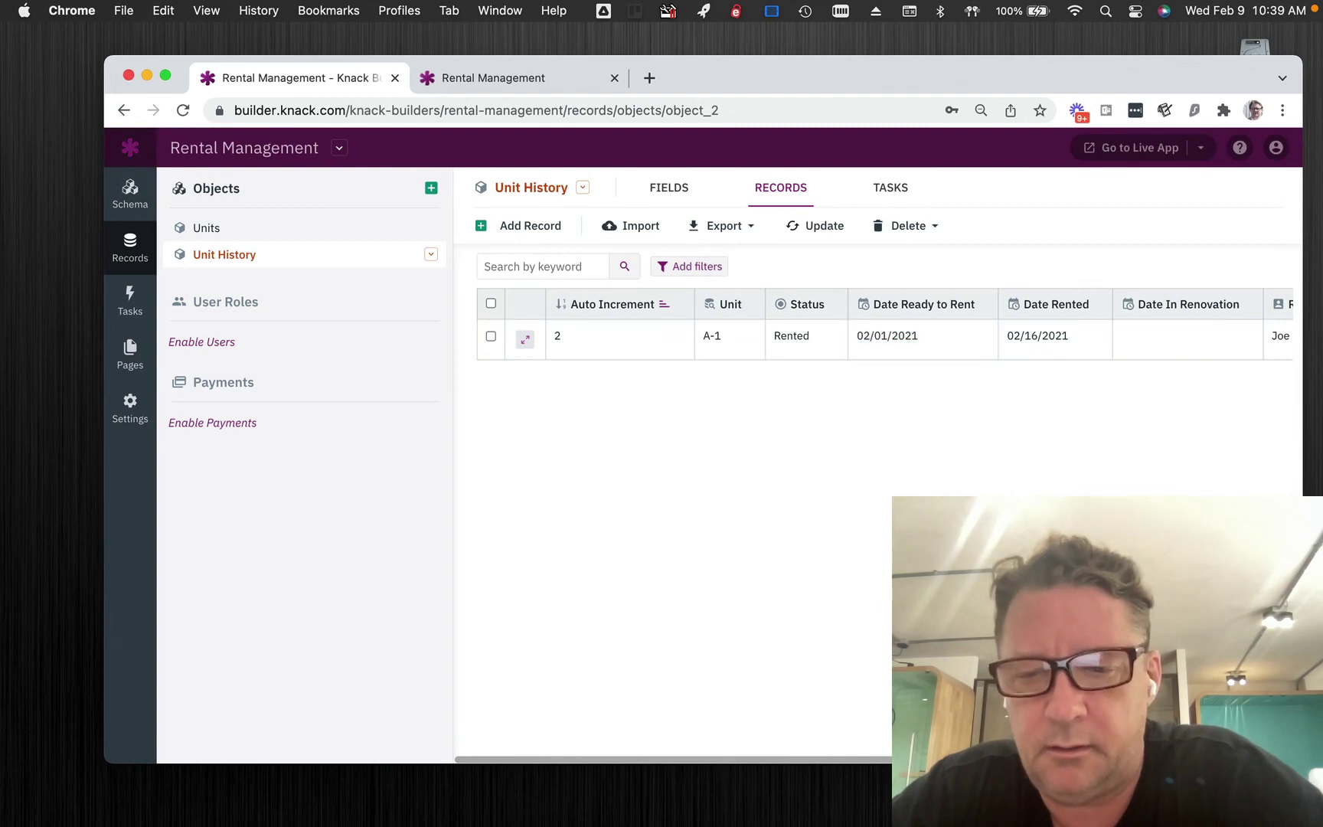
scroll(873, 322, right, 5)
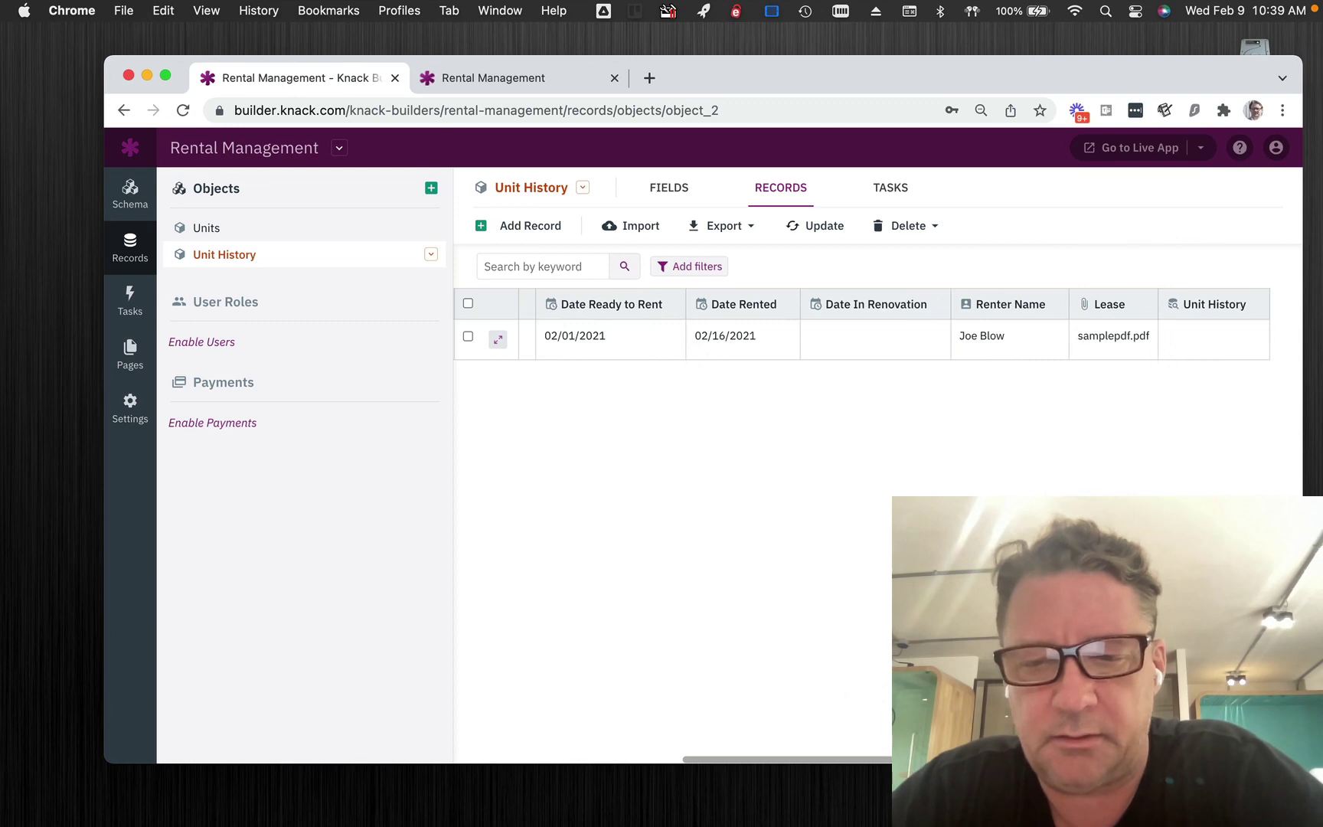
scroll(873, 329, left, 5)
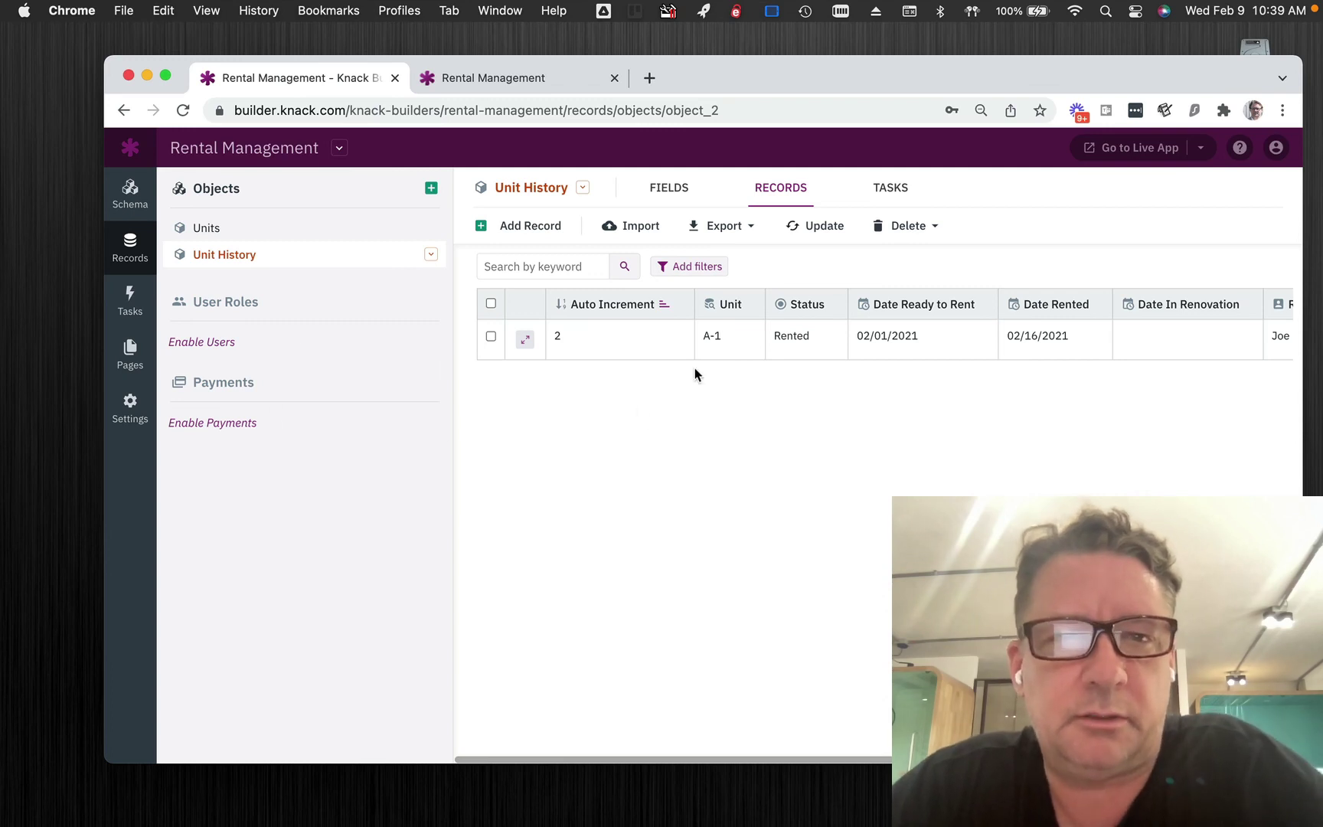
- In the live app, set A-1's history record to In-Renovation with Date In Renovation 02/09/2022
click(470, 80)
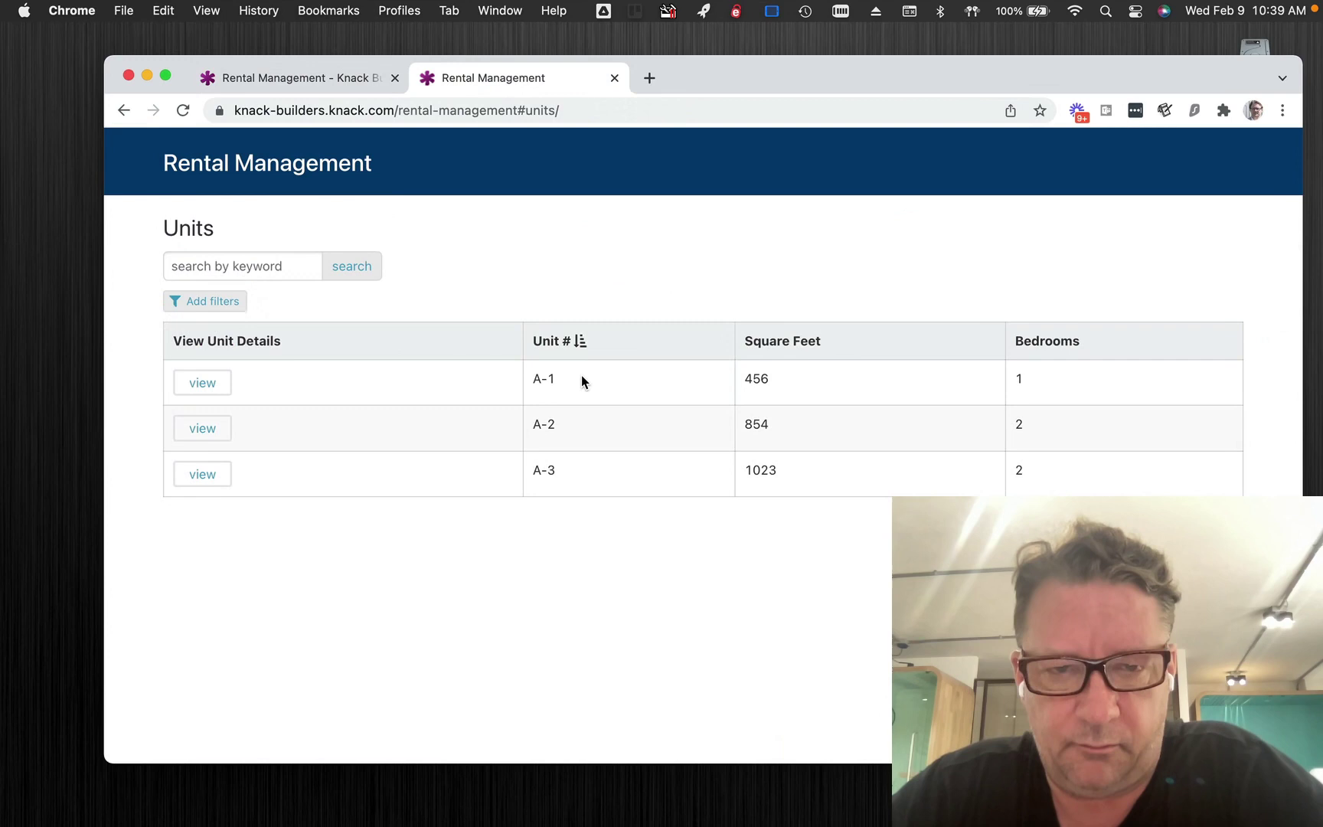
click(184, 383)
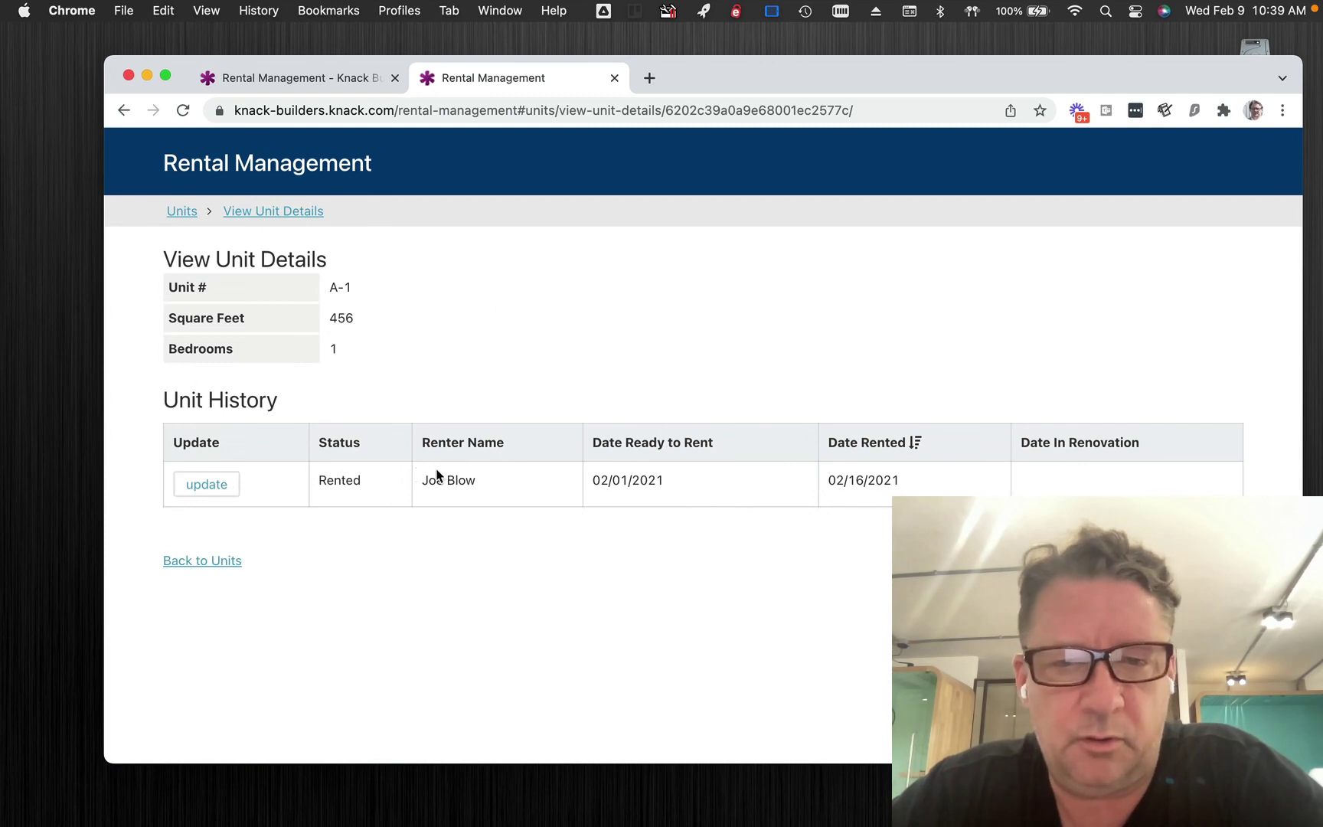
click(215, 481)
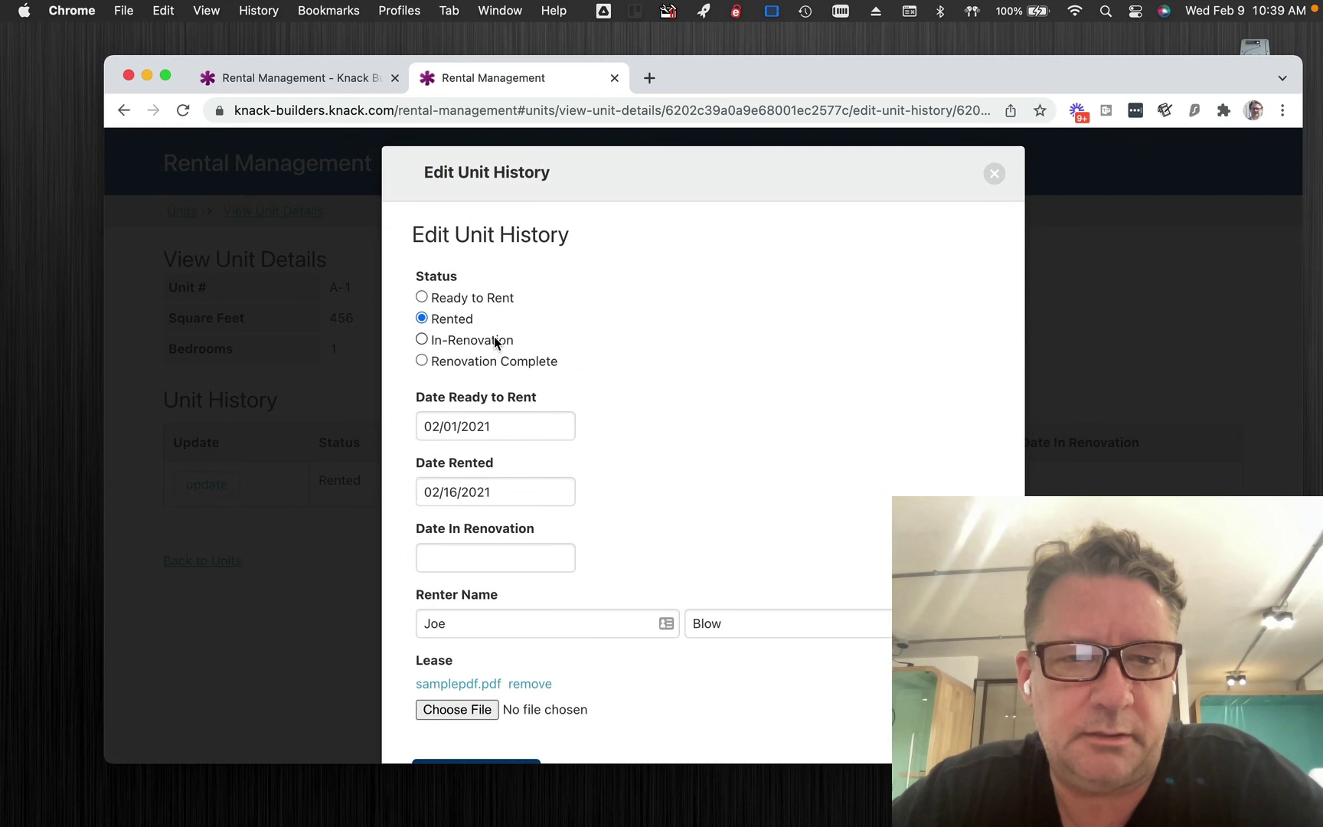
click(495, 340)
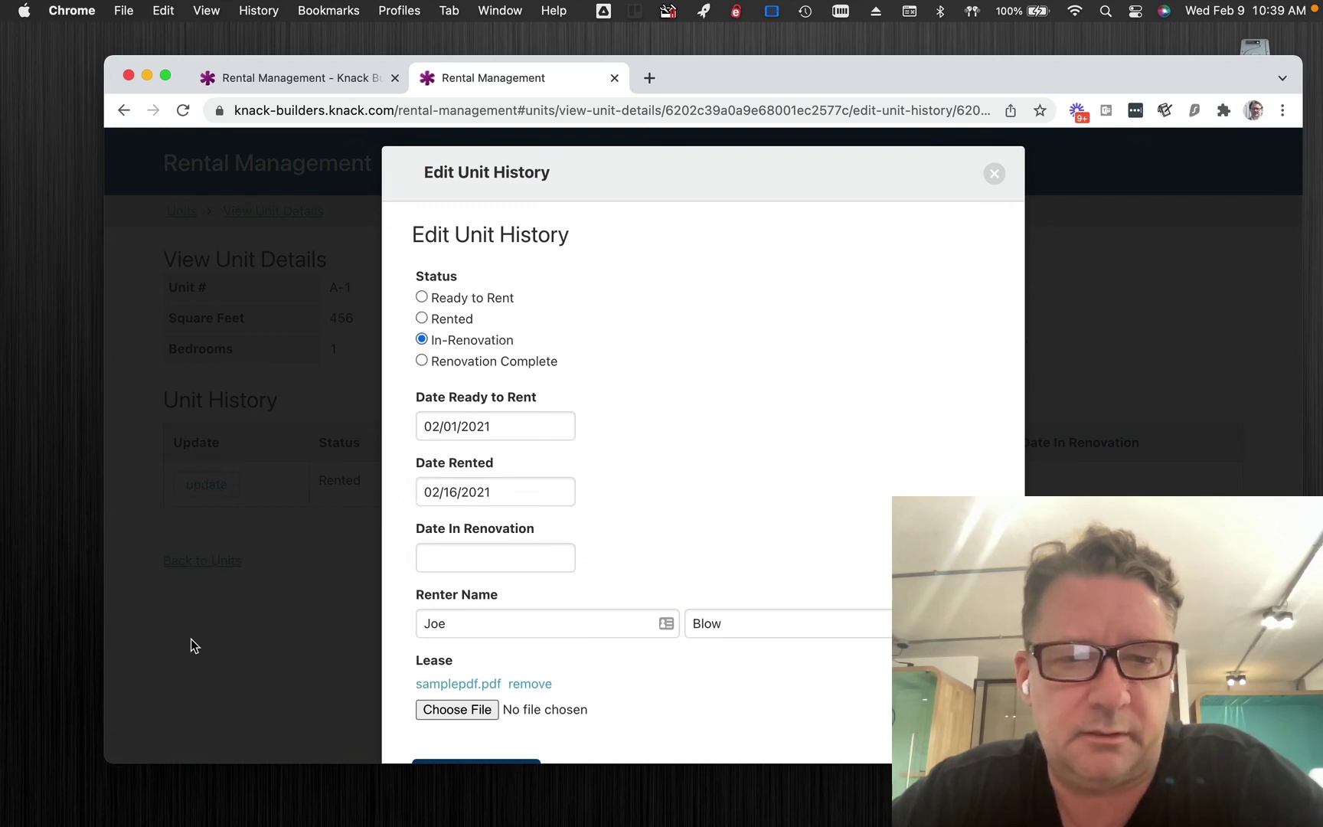
click(477, 553)
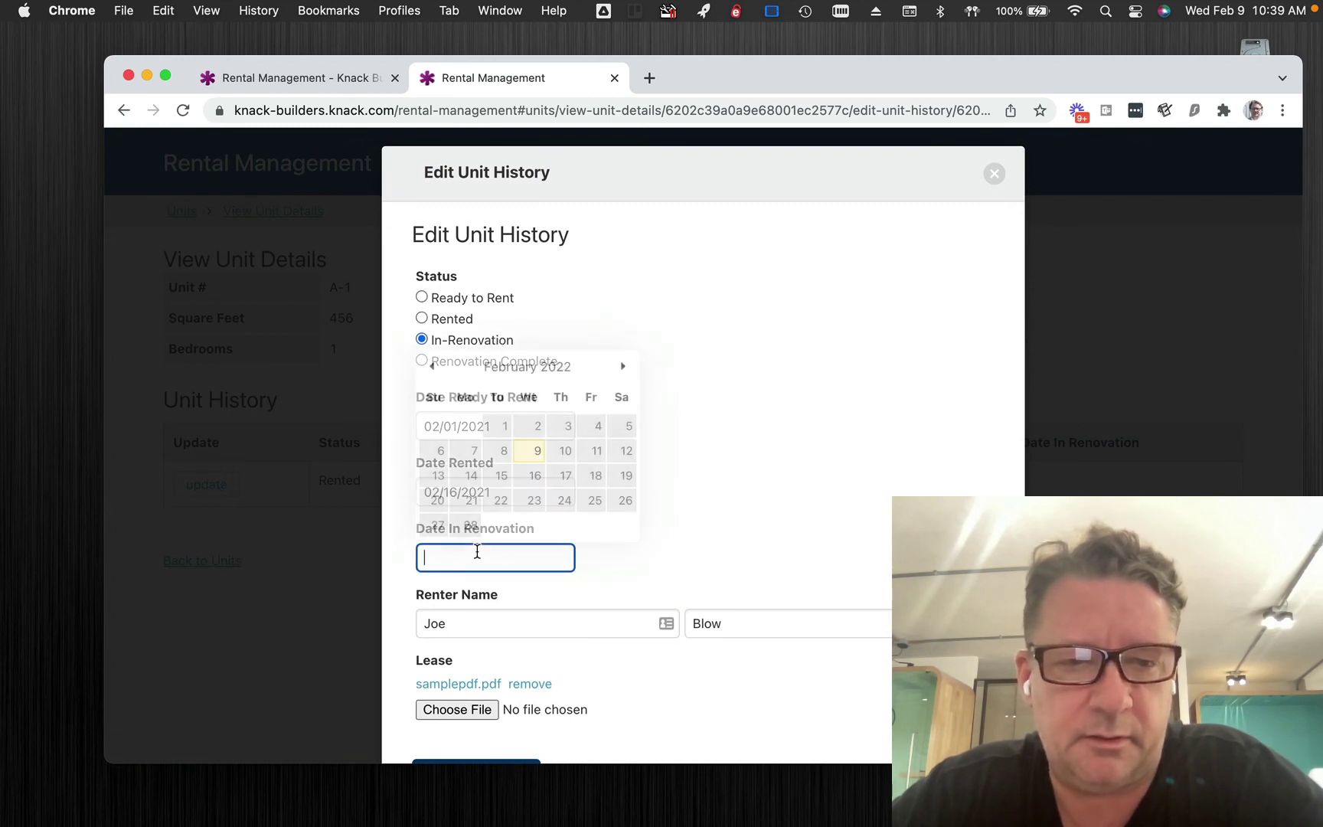
click(539, 451)
scroll(669, 439, down, 3)
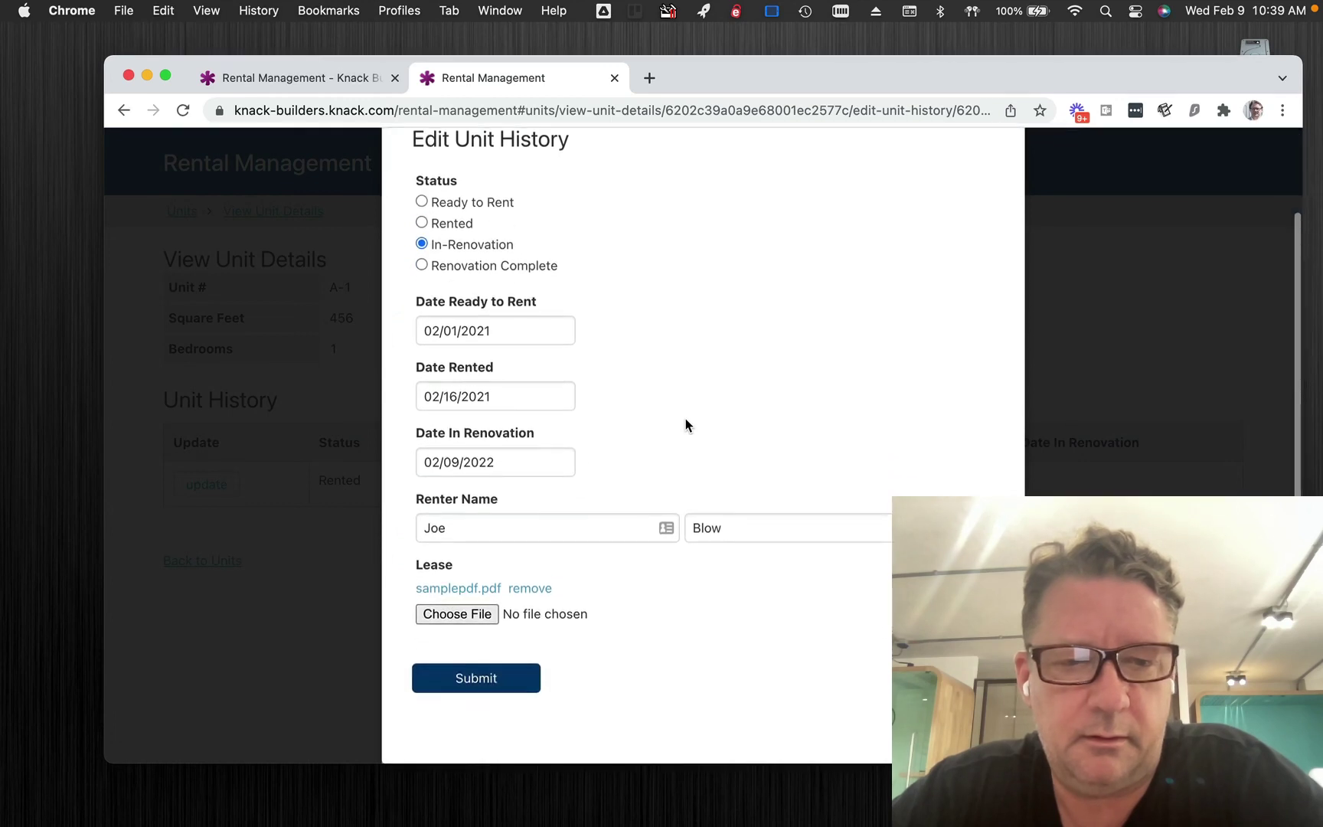
click(484, 676)
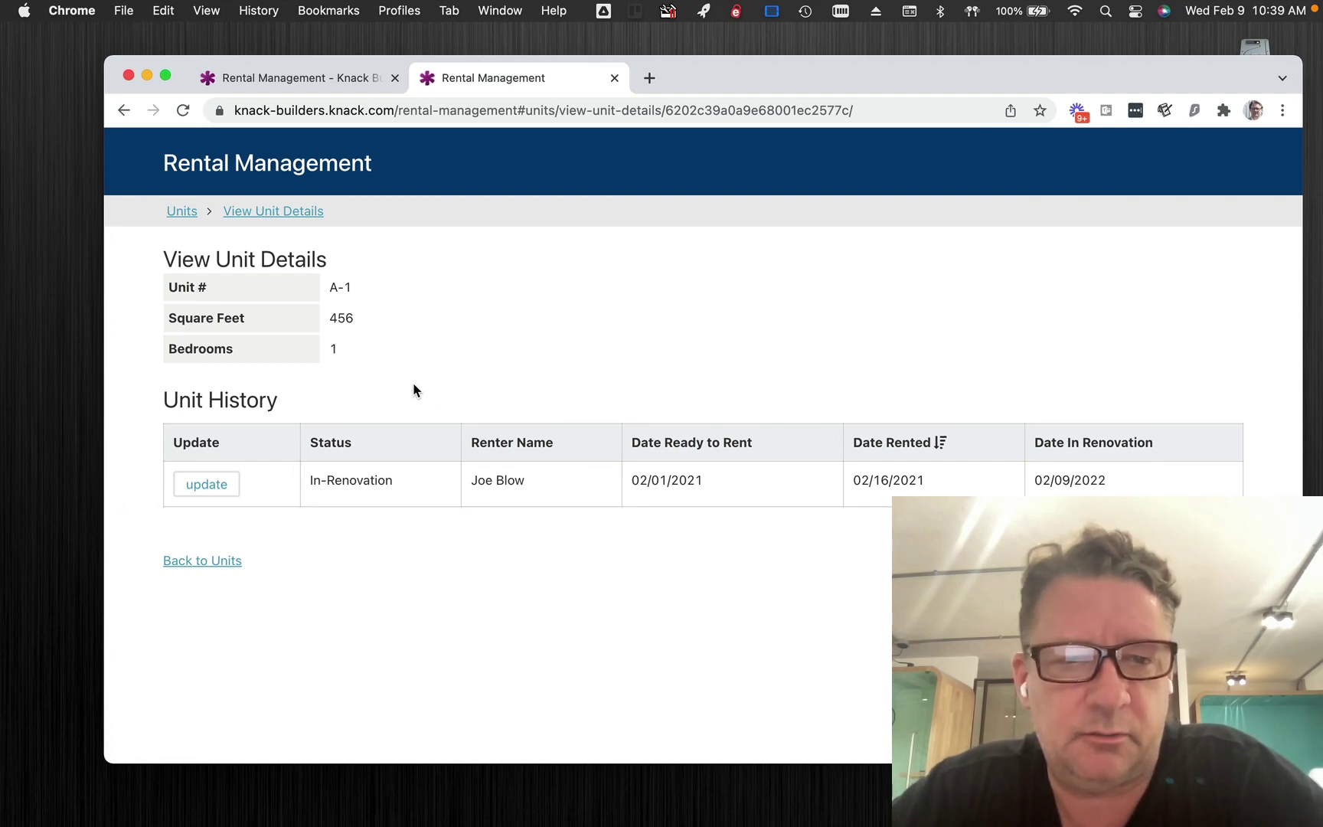
- Change A-1's history record to Renovation Complete and submit, producing a new Ready to Rent entry
click(227, 486)
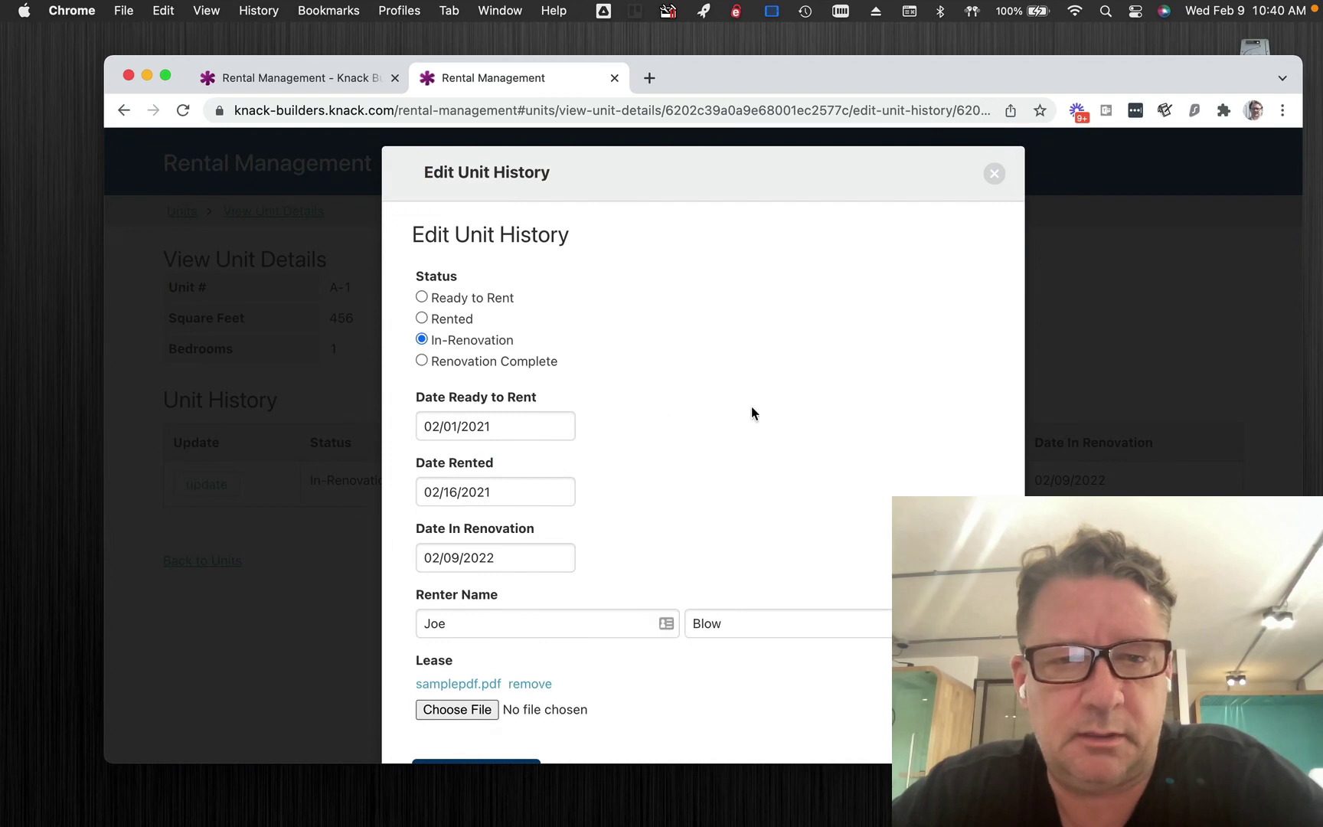
click(467, 369)
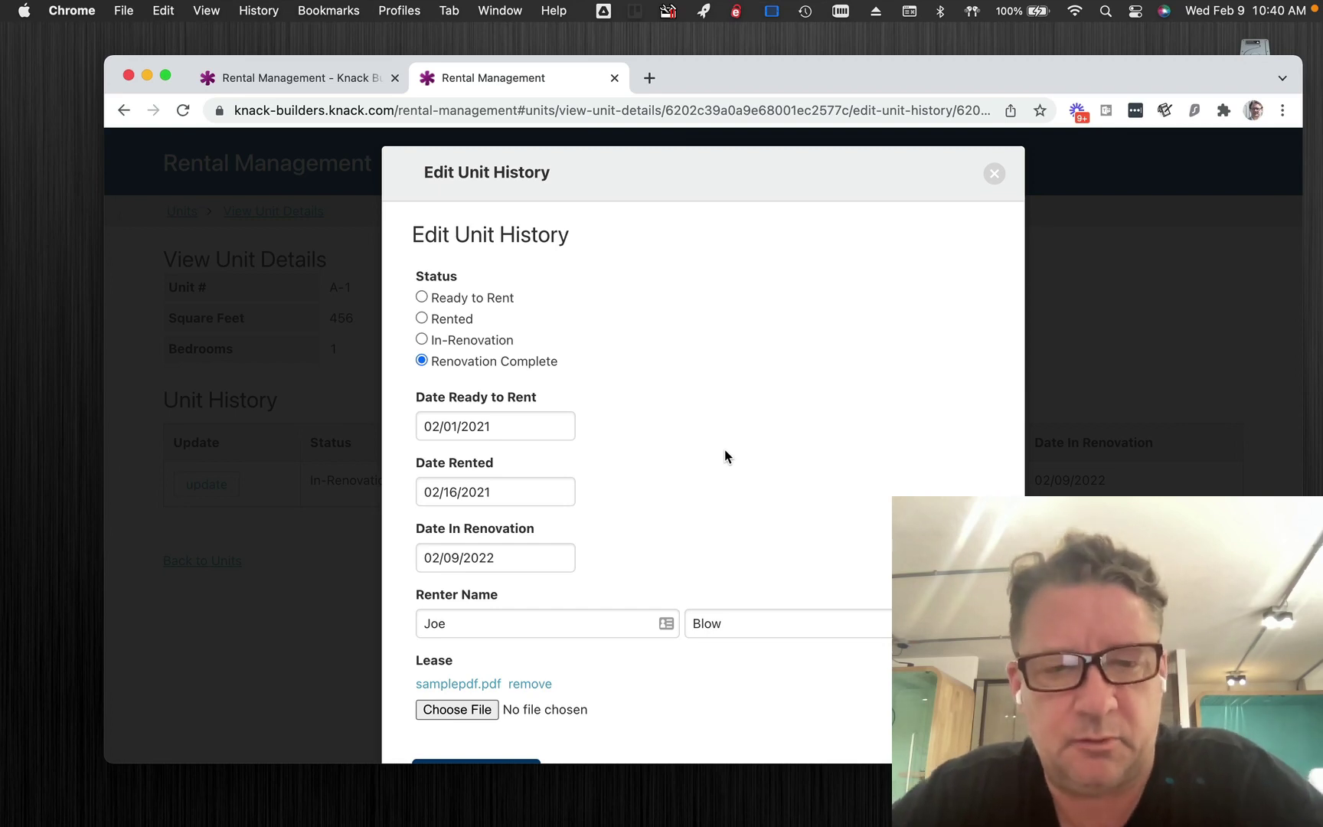
scroll(725, 452, down, 2)
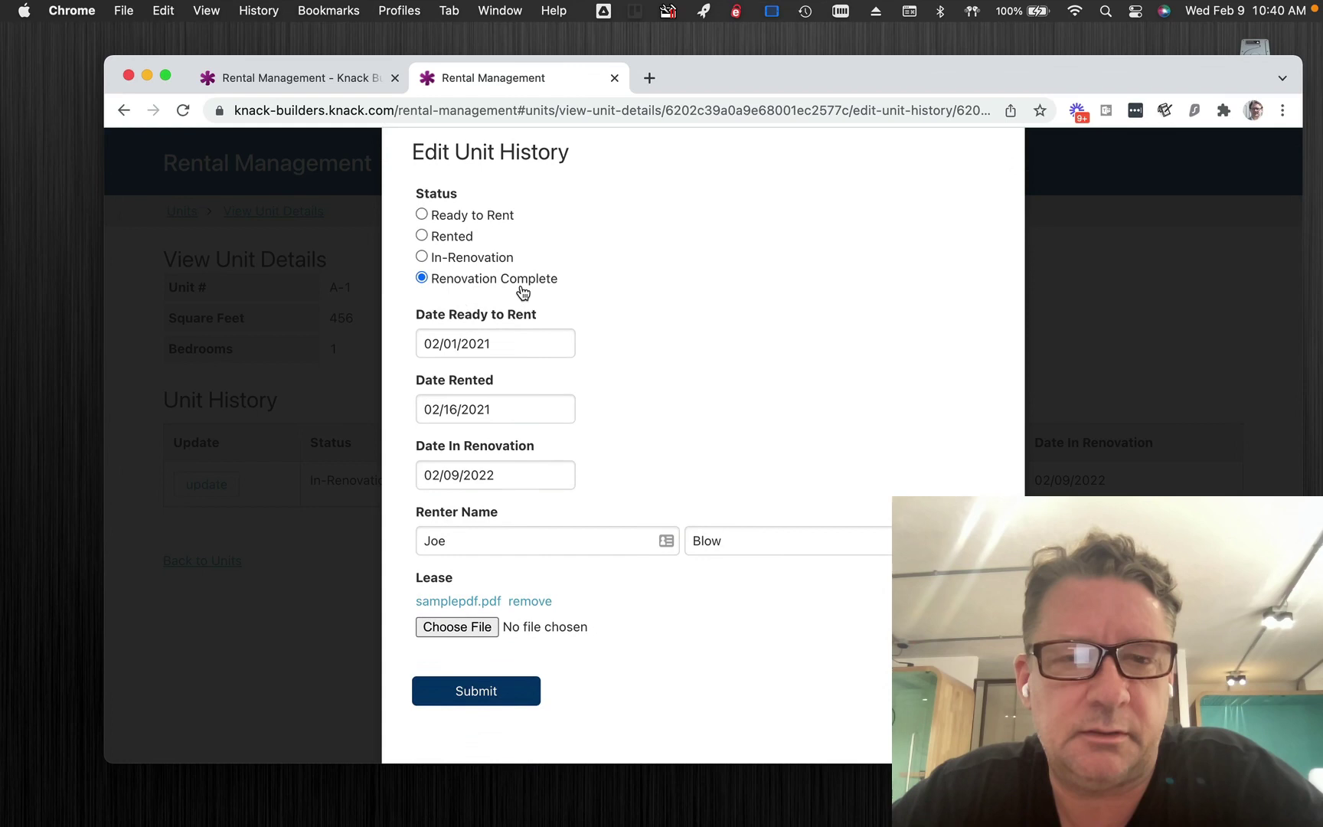
double_click(466, 693)
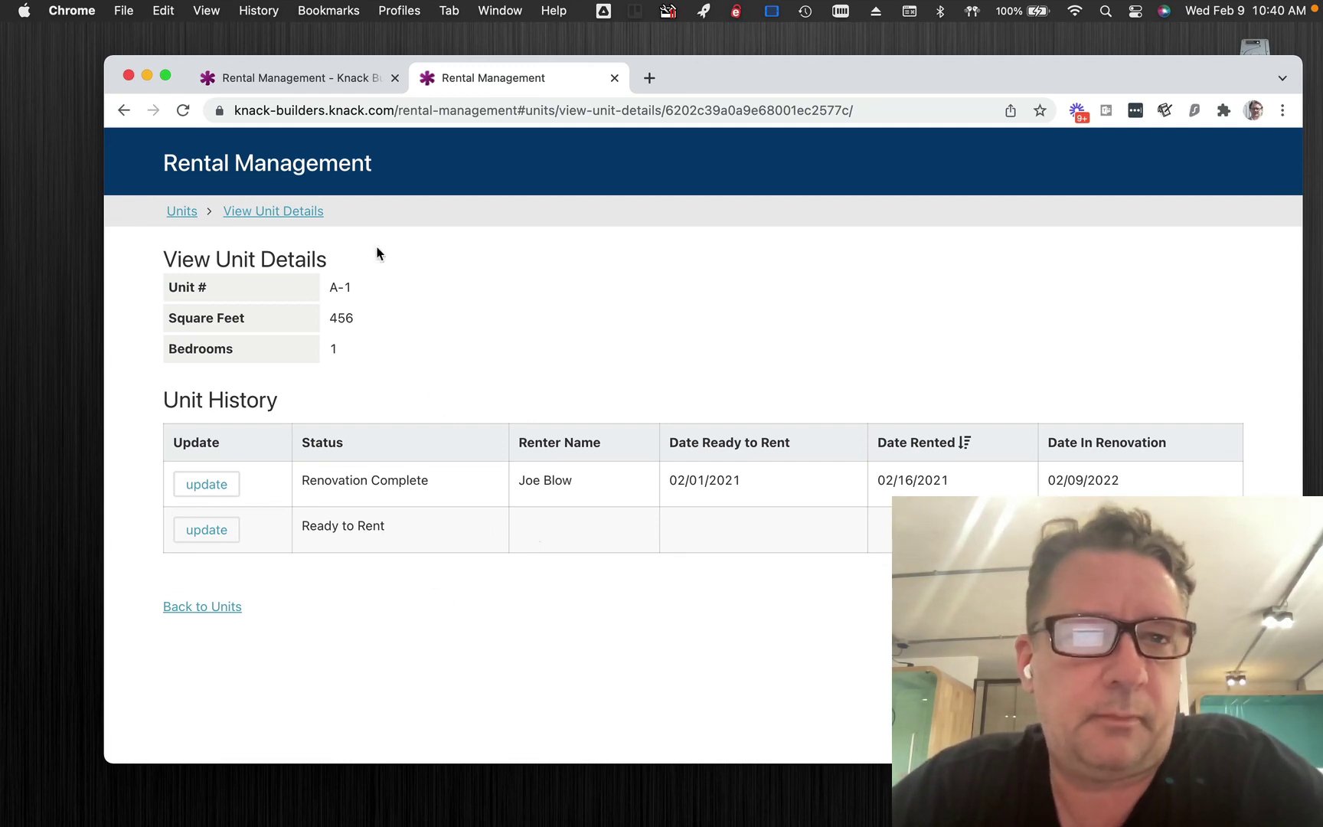
- In the builder, inspect the Unit History fields and the self-linking Unit History connection settings
click(334, 71)
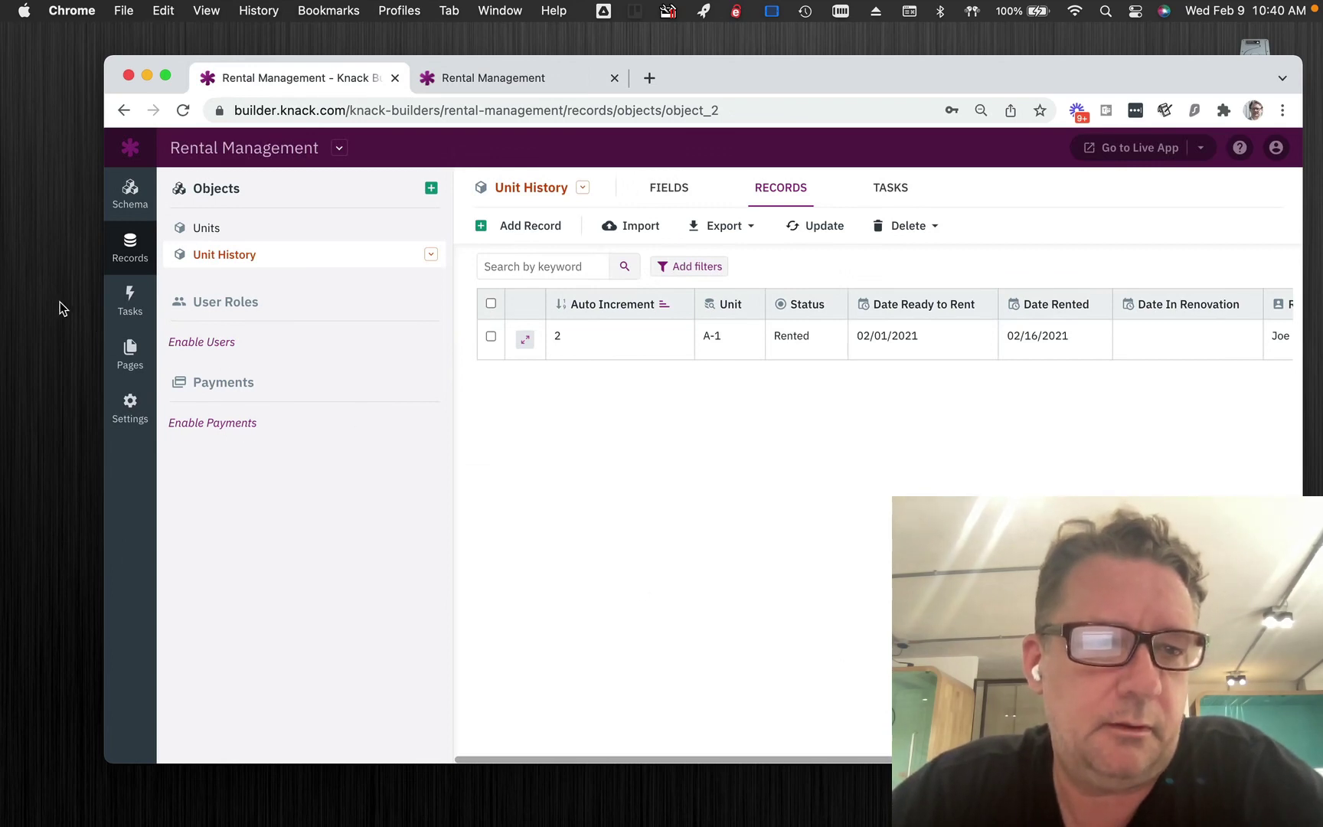
click(645, 191)
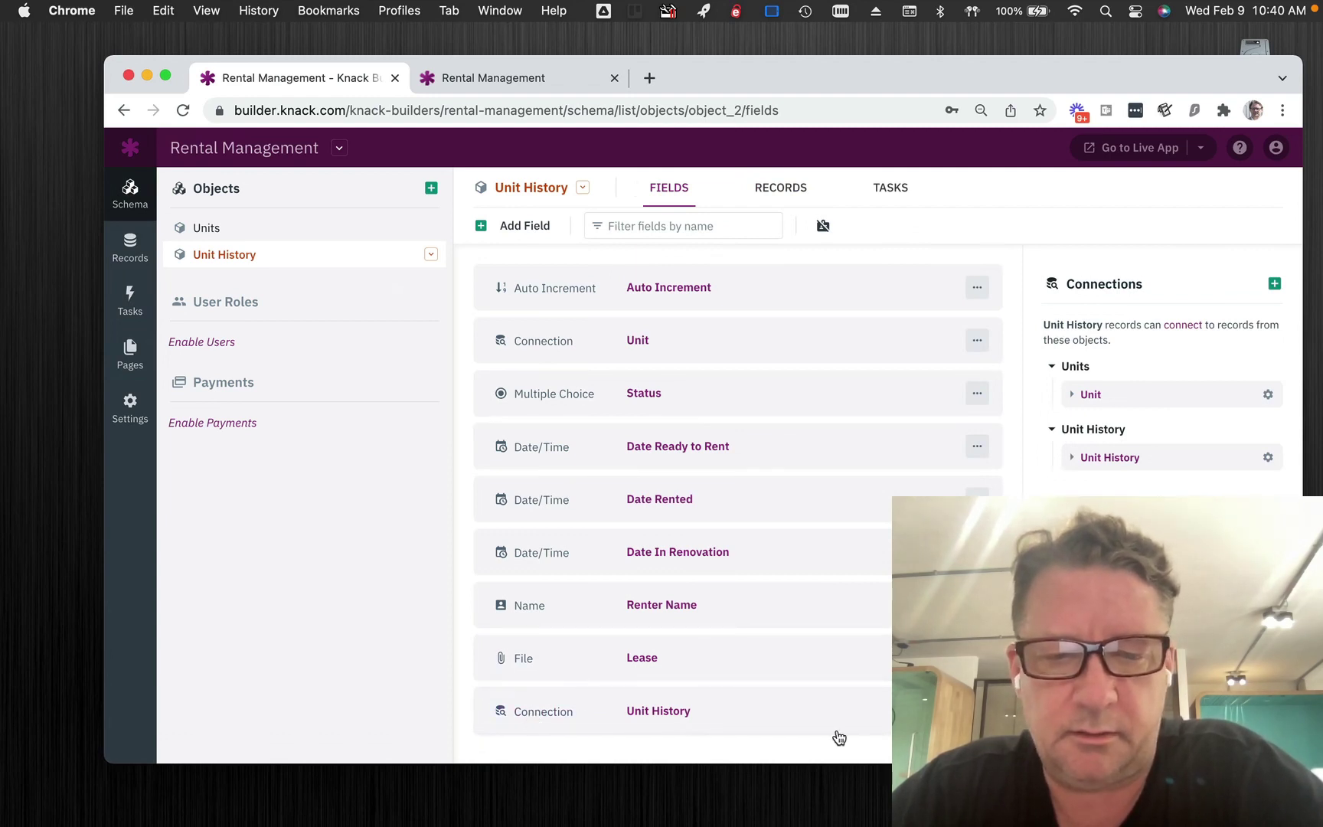
click(768, 724)
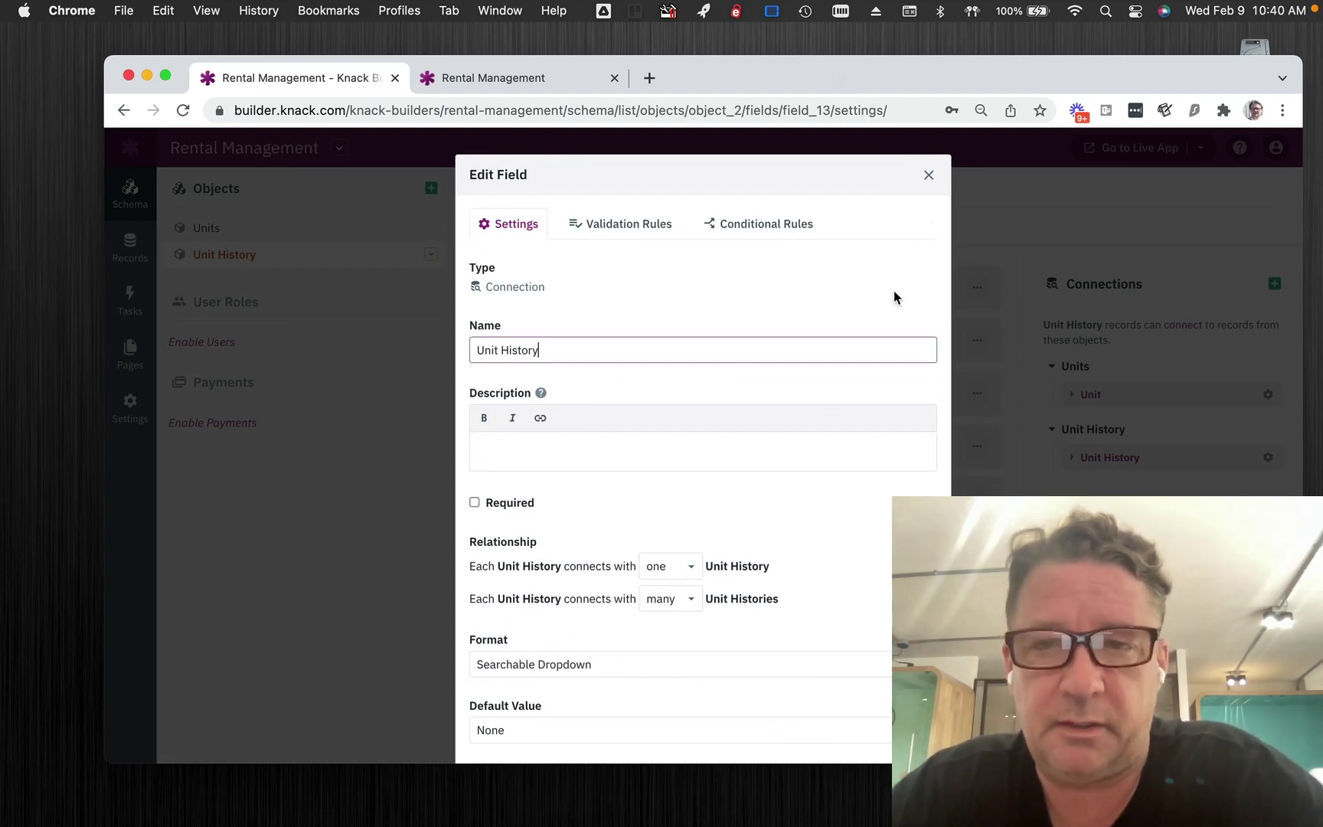
click(930, 177)
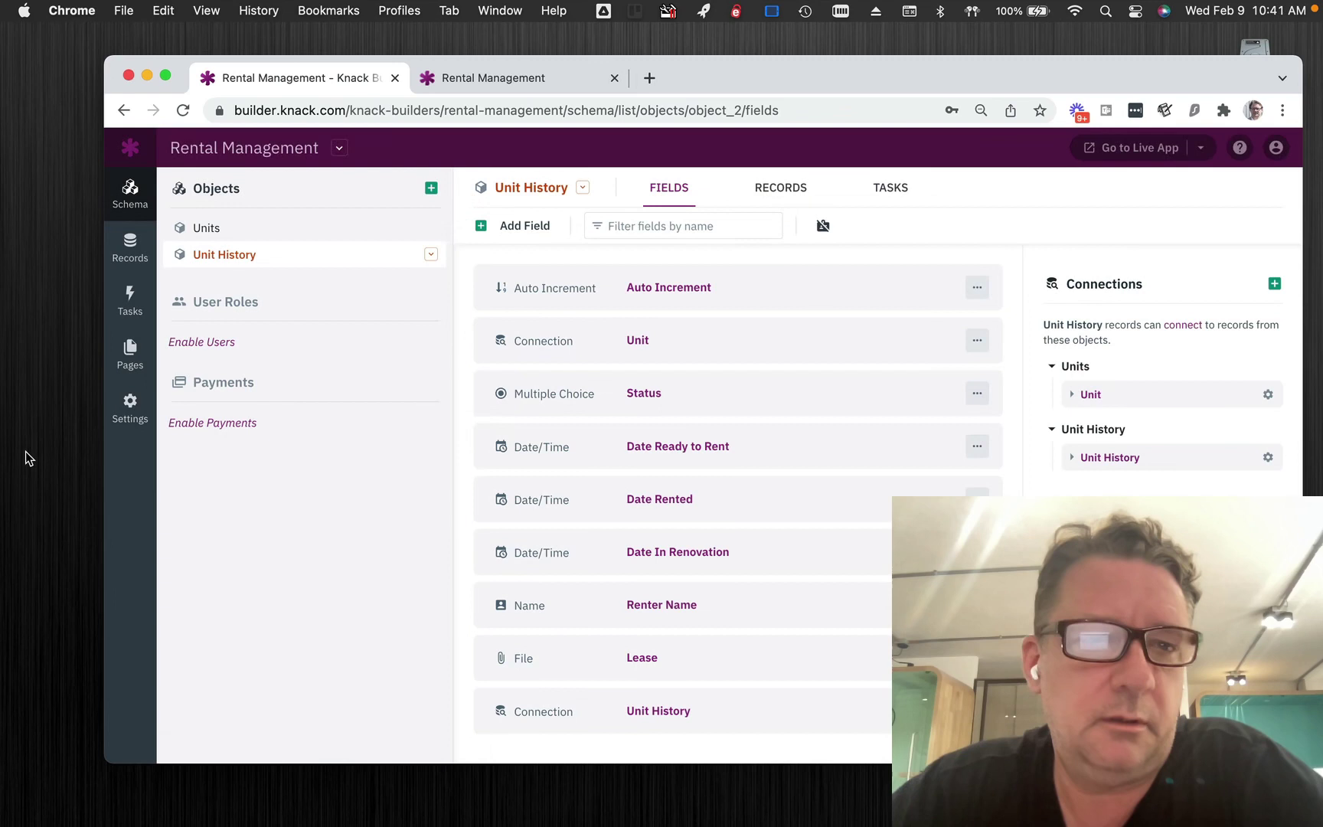
- Open the Edit Unit History form's rules and widen the rules panel
click(123, 354)
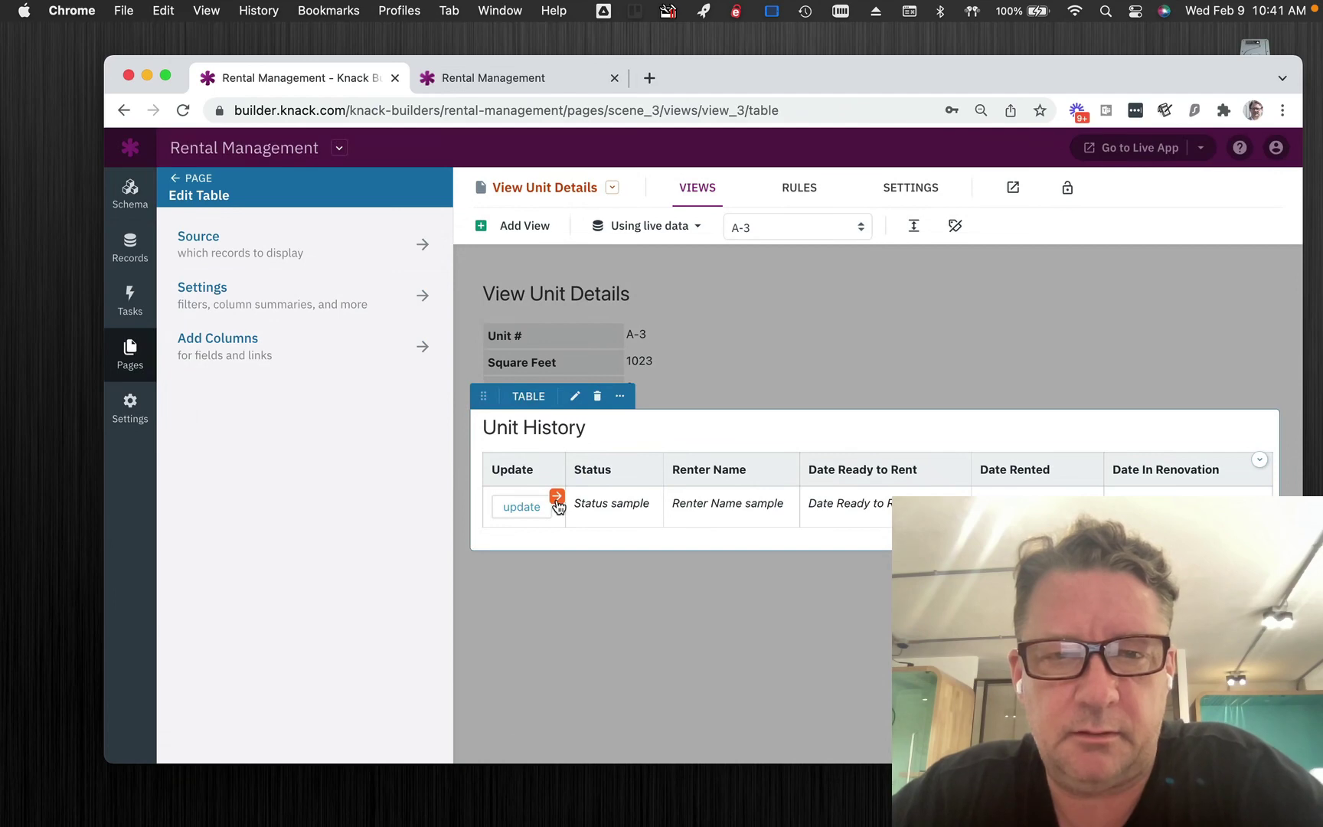
click(557, 499)
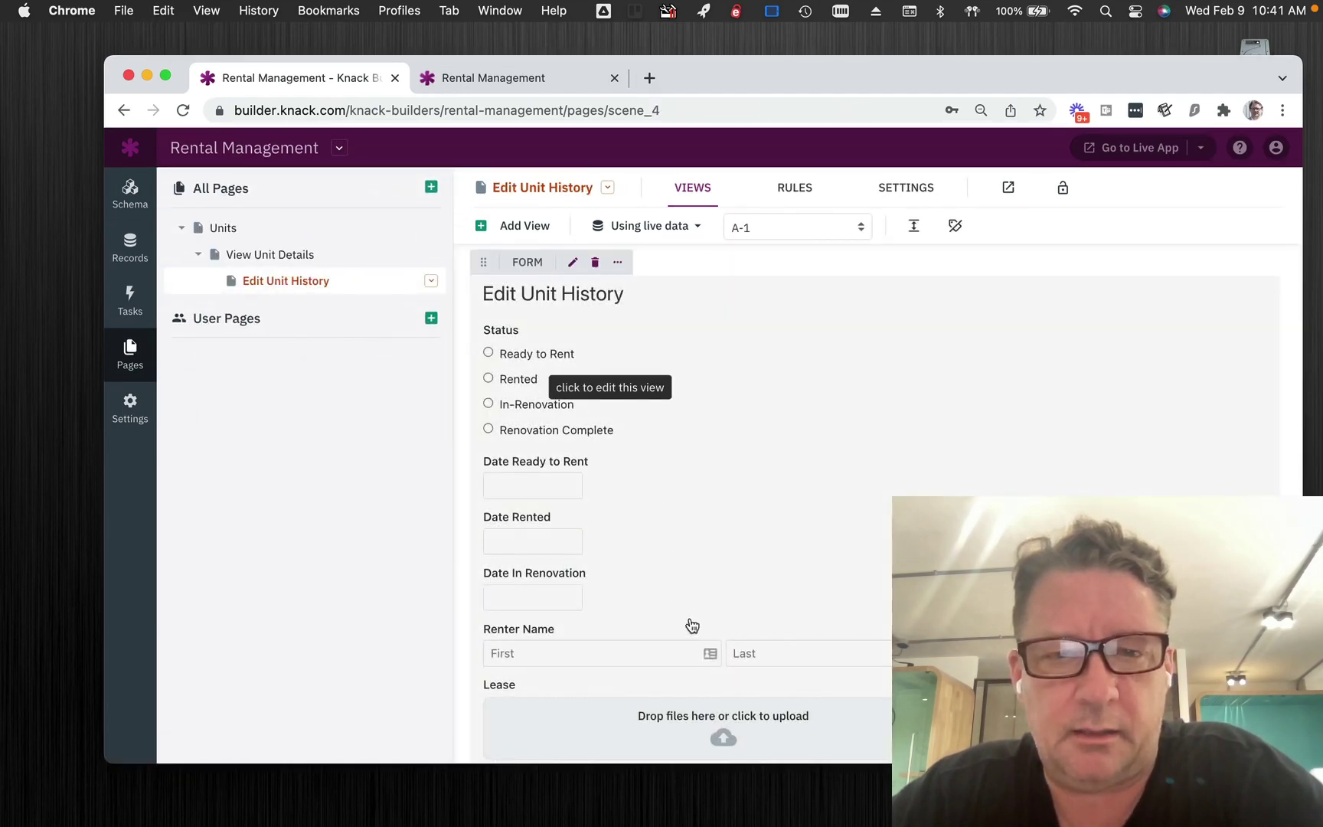
click(714, 455)
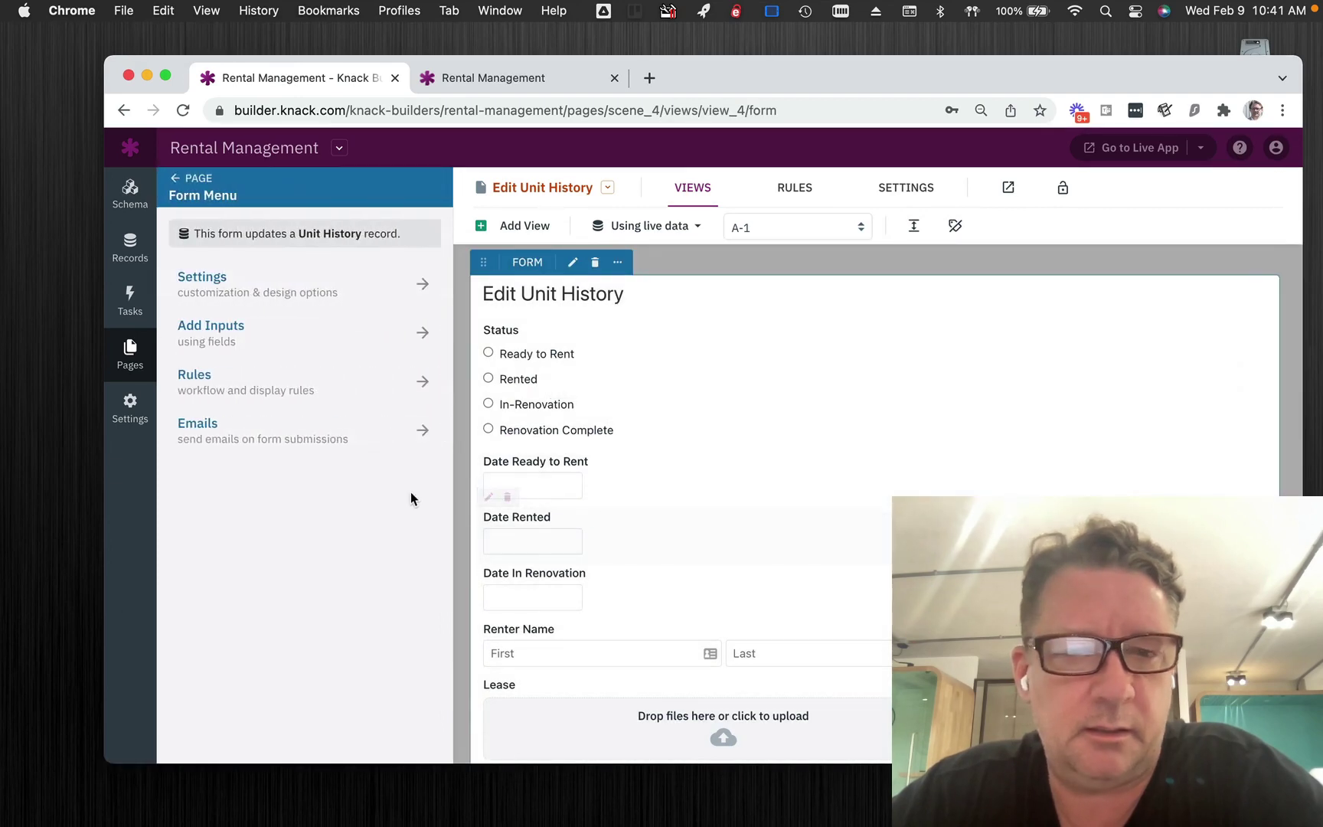
click(298, 387)
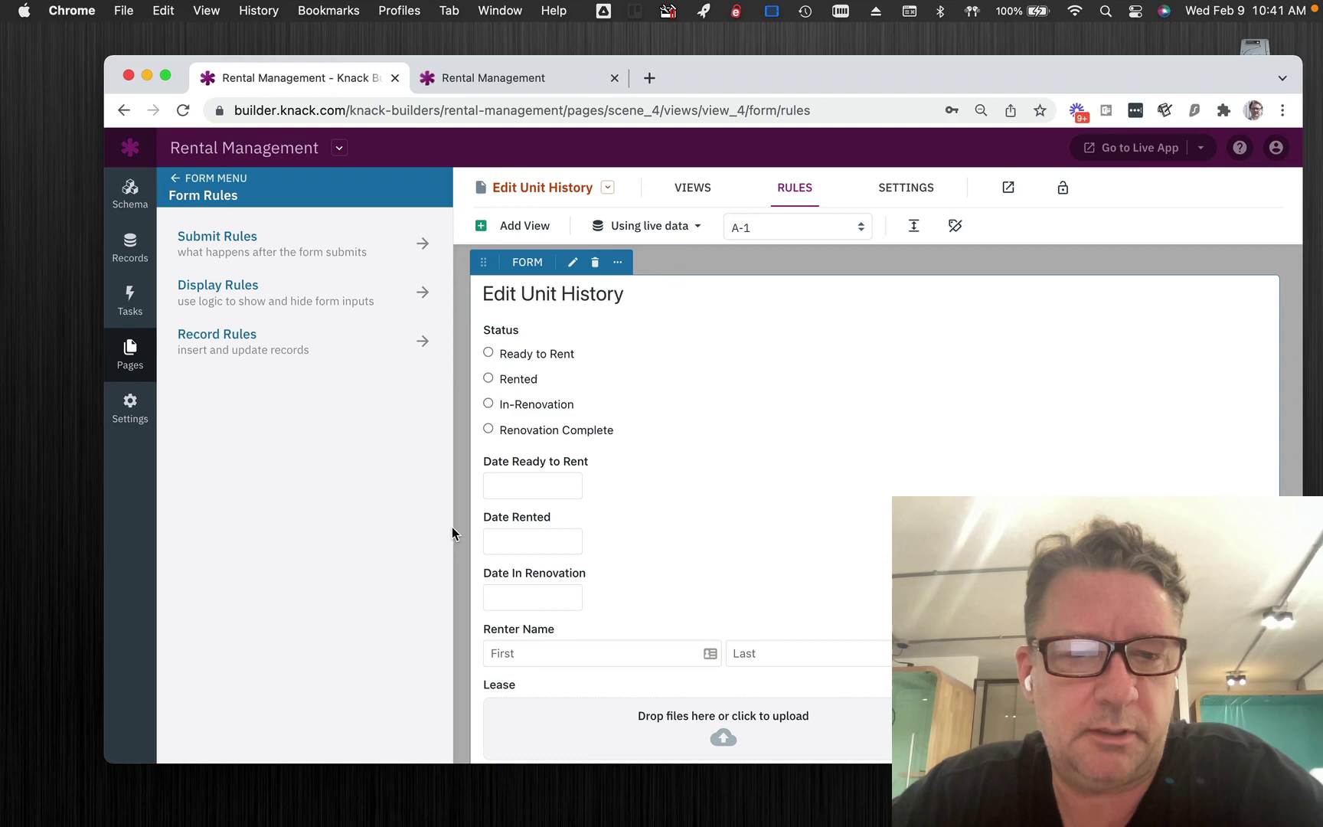
drag(454, 526, 585, 529)
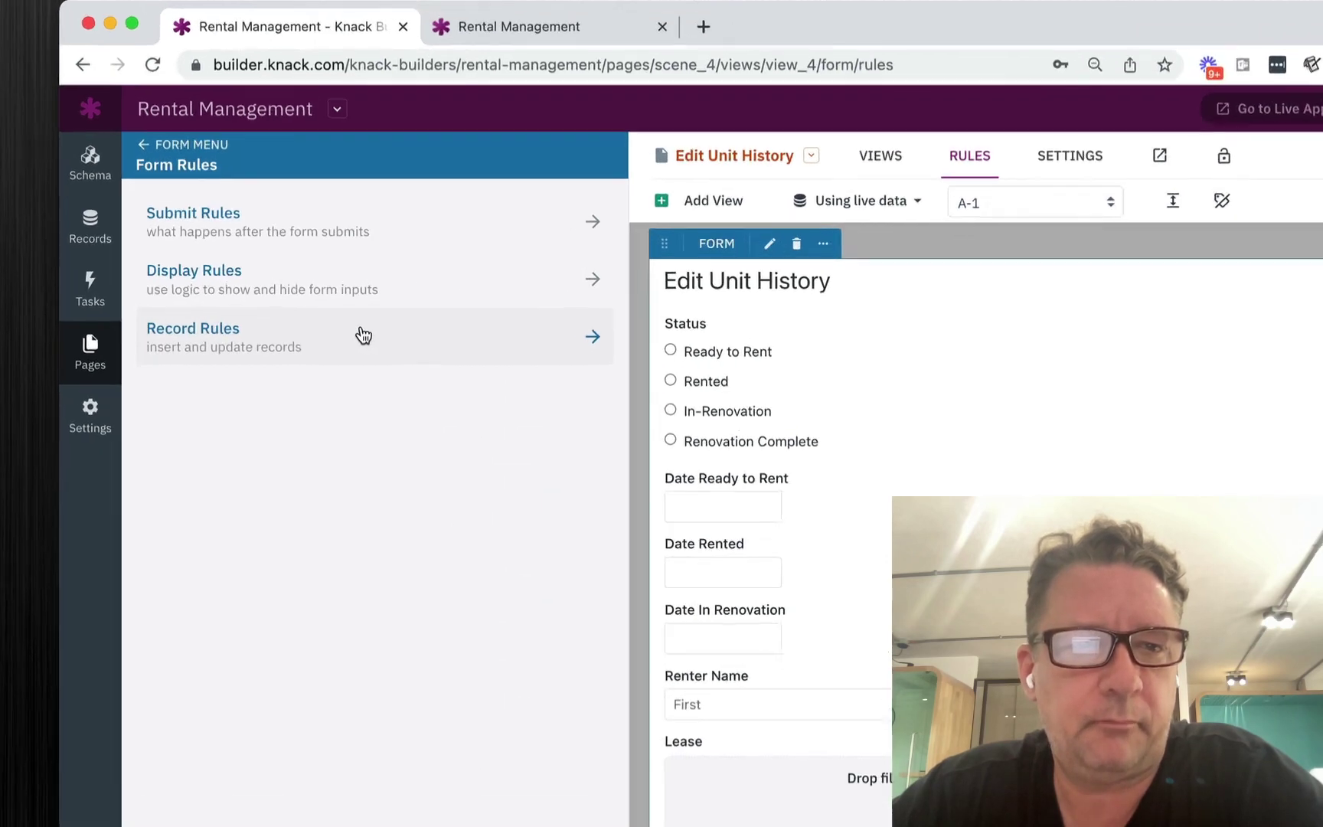
- Review Record Rule #1: insert a new connected Unit History when Status is Renovation Complete, copying Unit
click(363, 336)
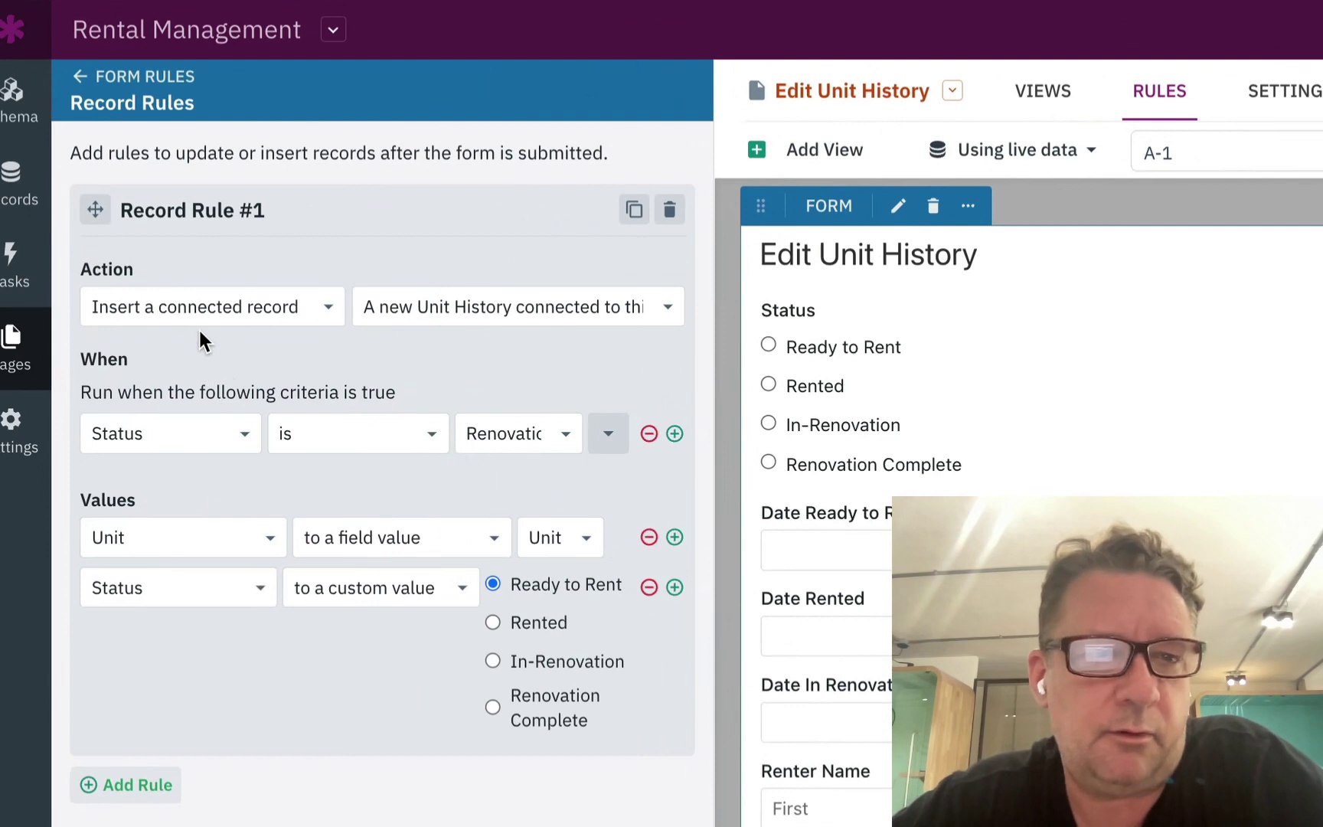
click(209, 310)
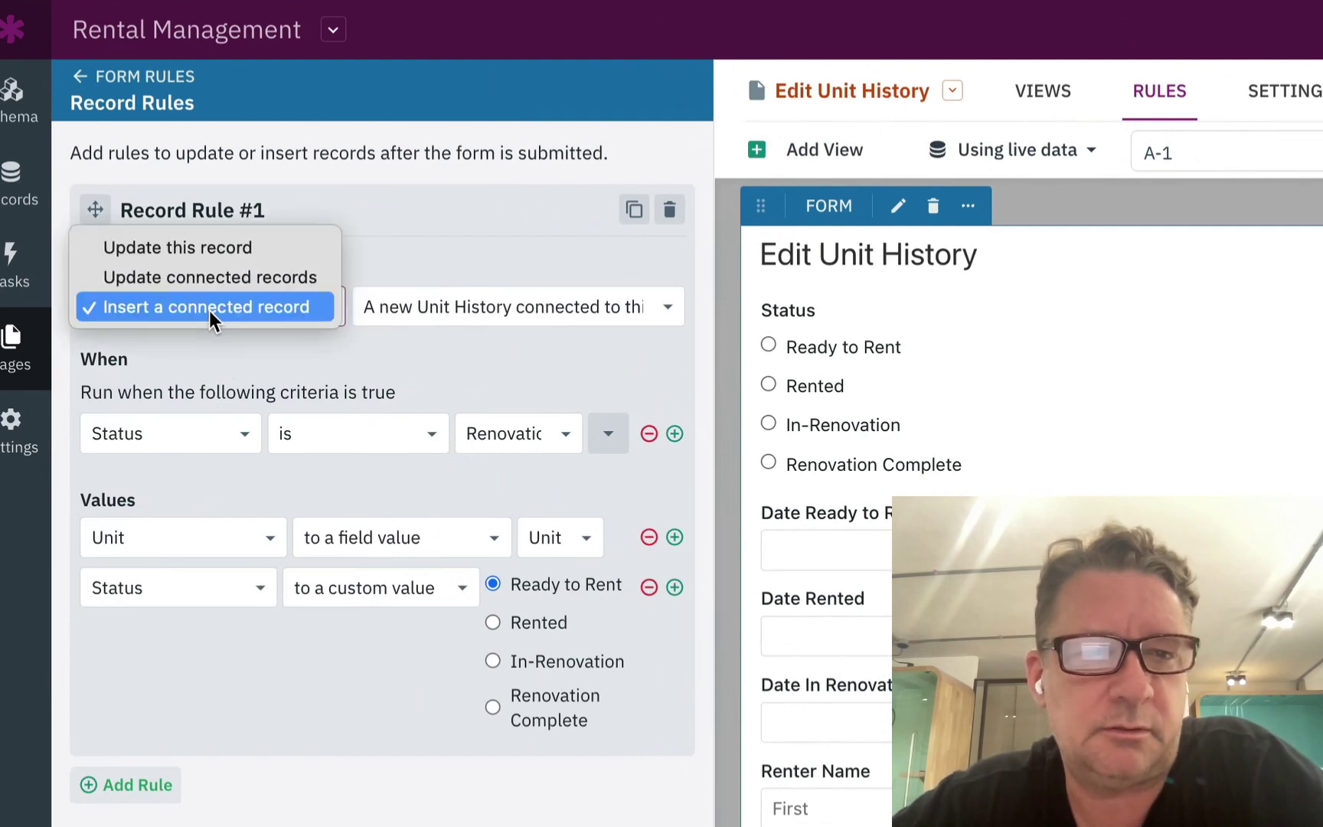
click(209, 311)
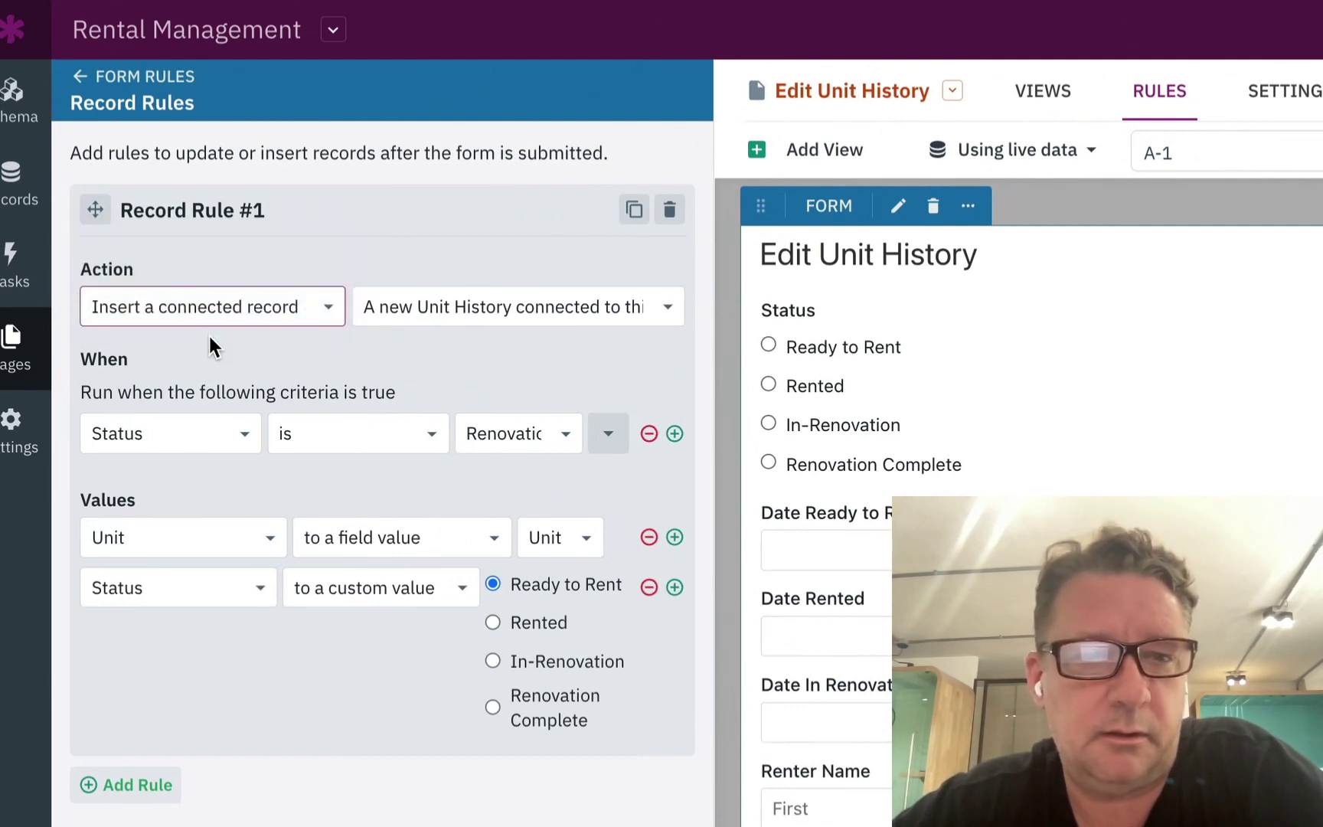
click(427, 308)
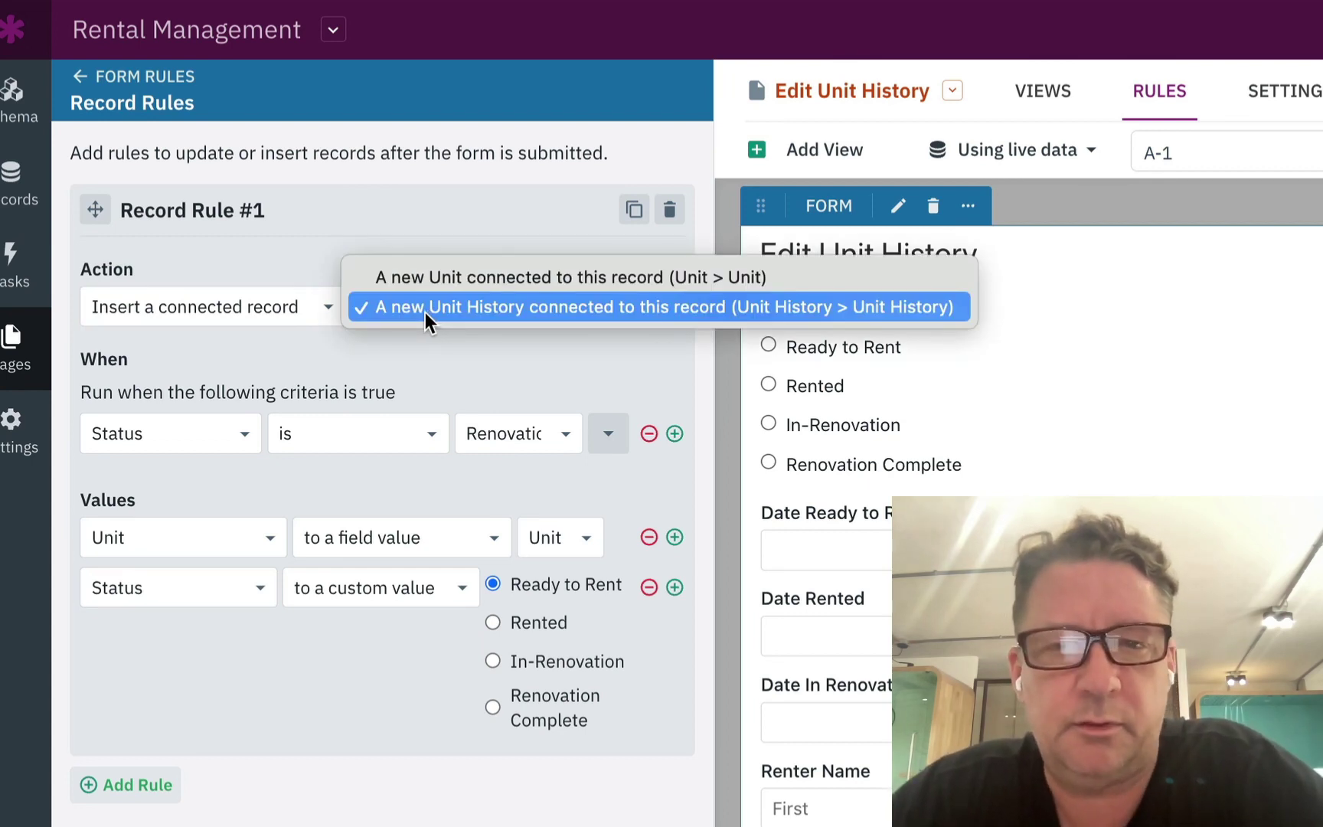
click(372, 352)
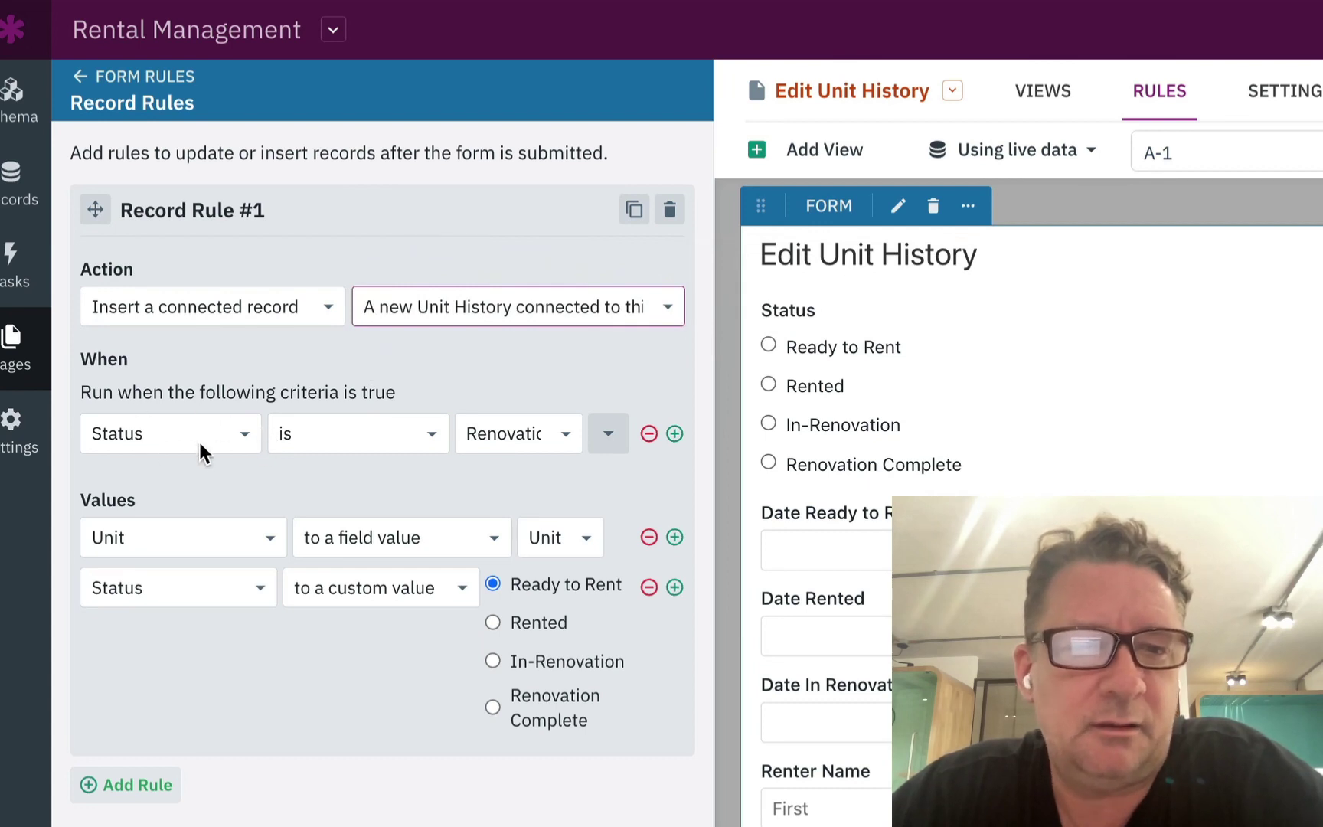
click(516, 435)
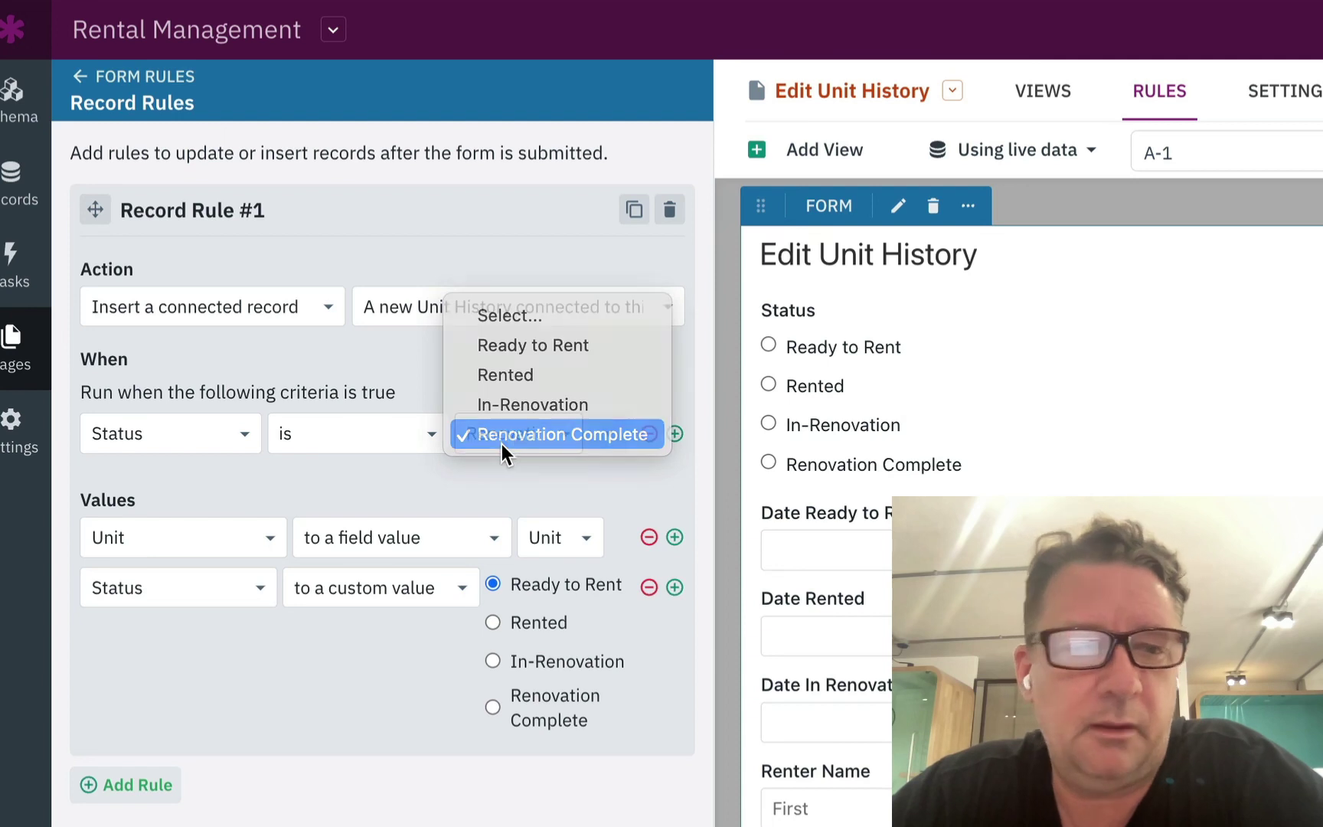
click(501, 443)
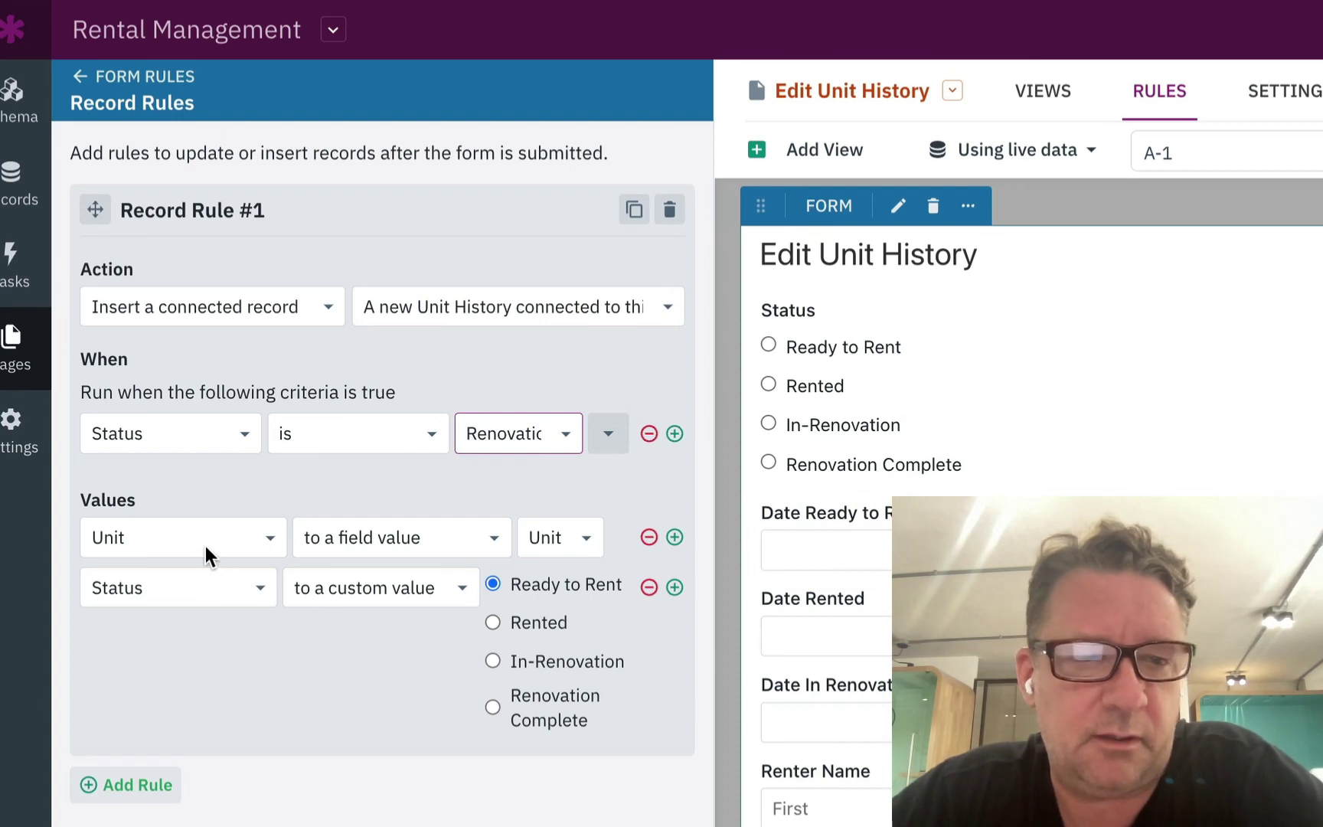
click(534, 542)
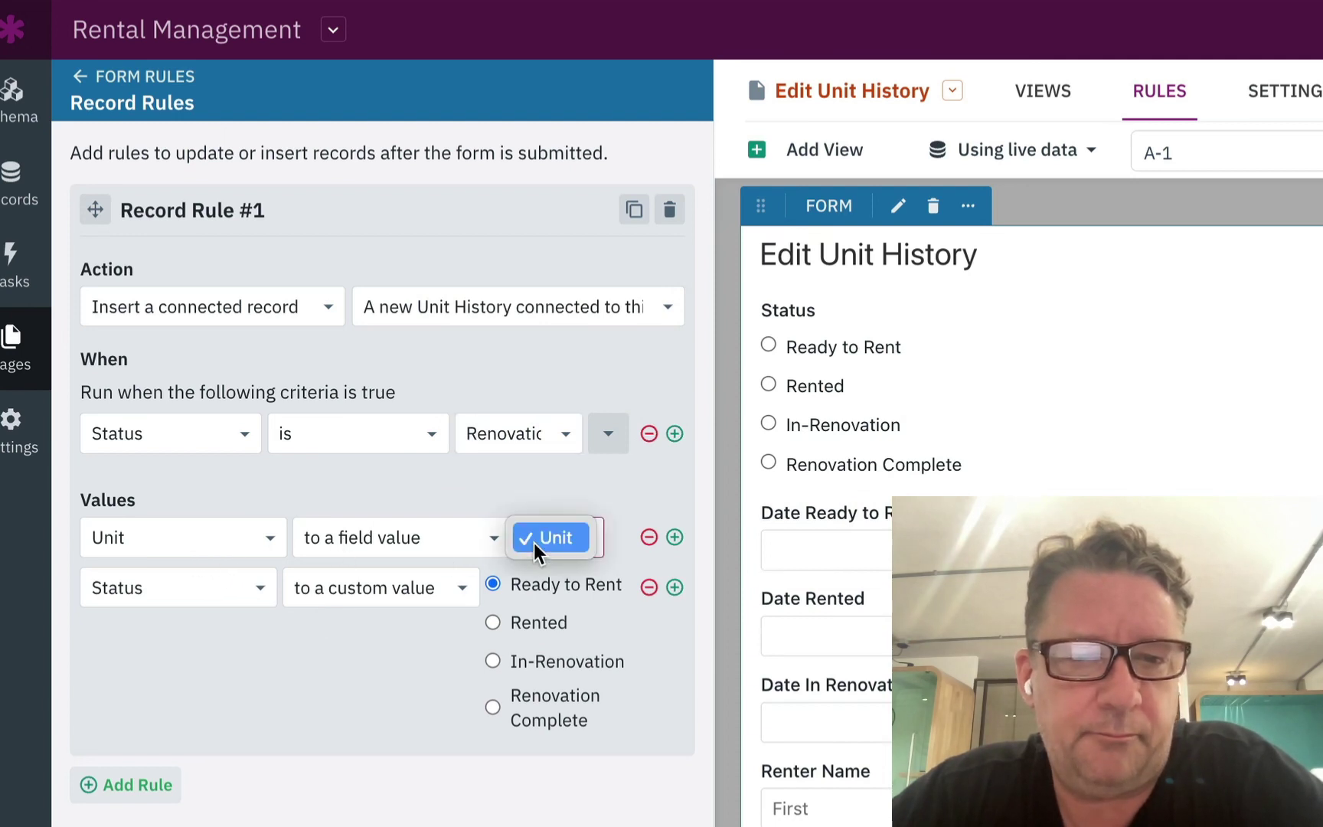
click(534, 540)
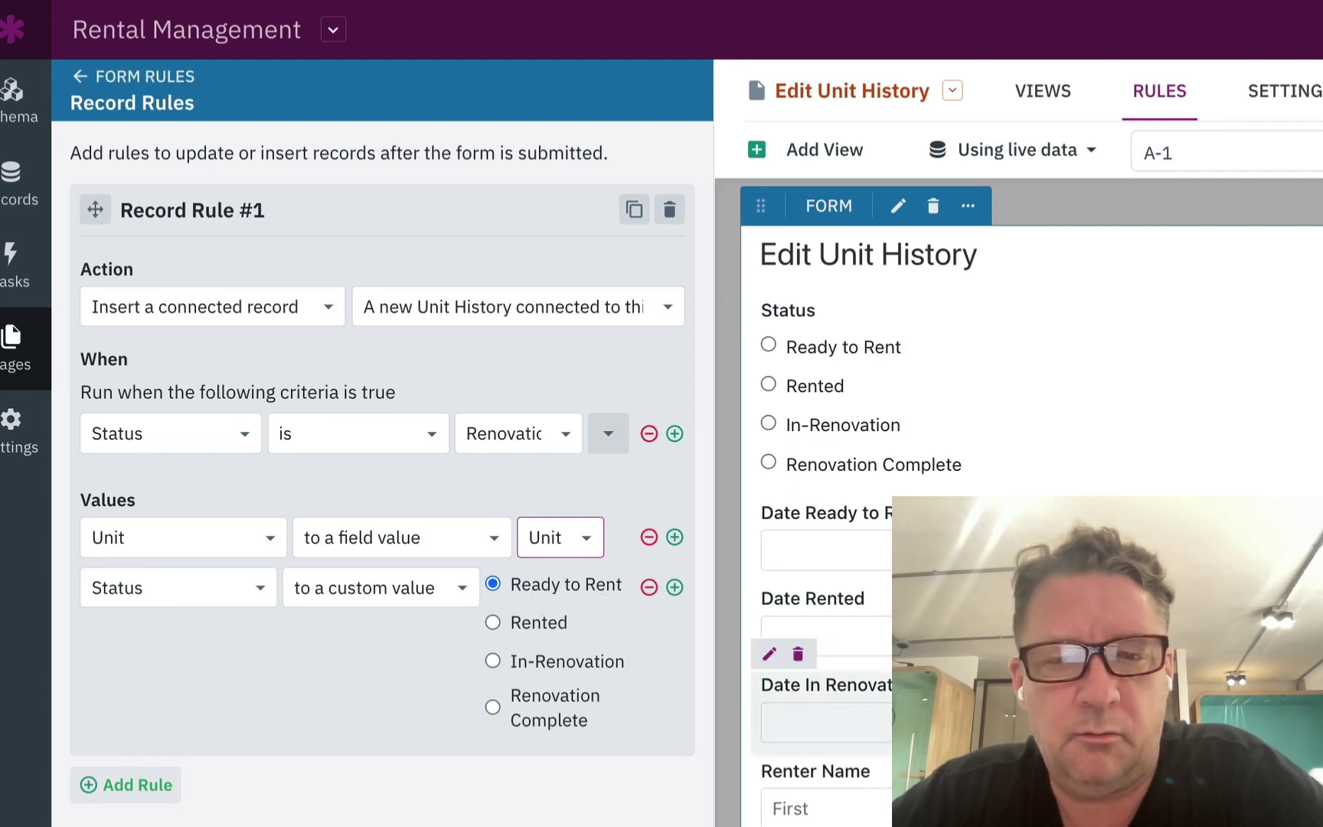
- Scroll the form preview down and back up to review the configured record rule
scroll(827, 498, down, 2)
scroll(878, 475, up, 2)
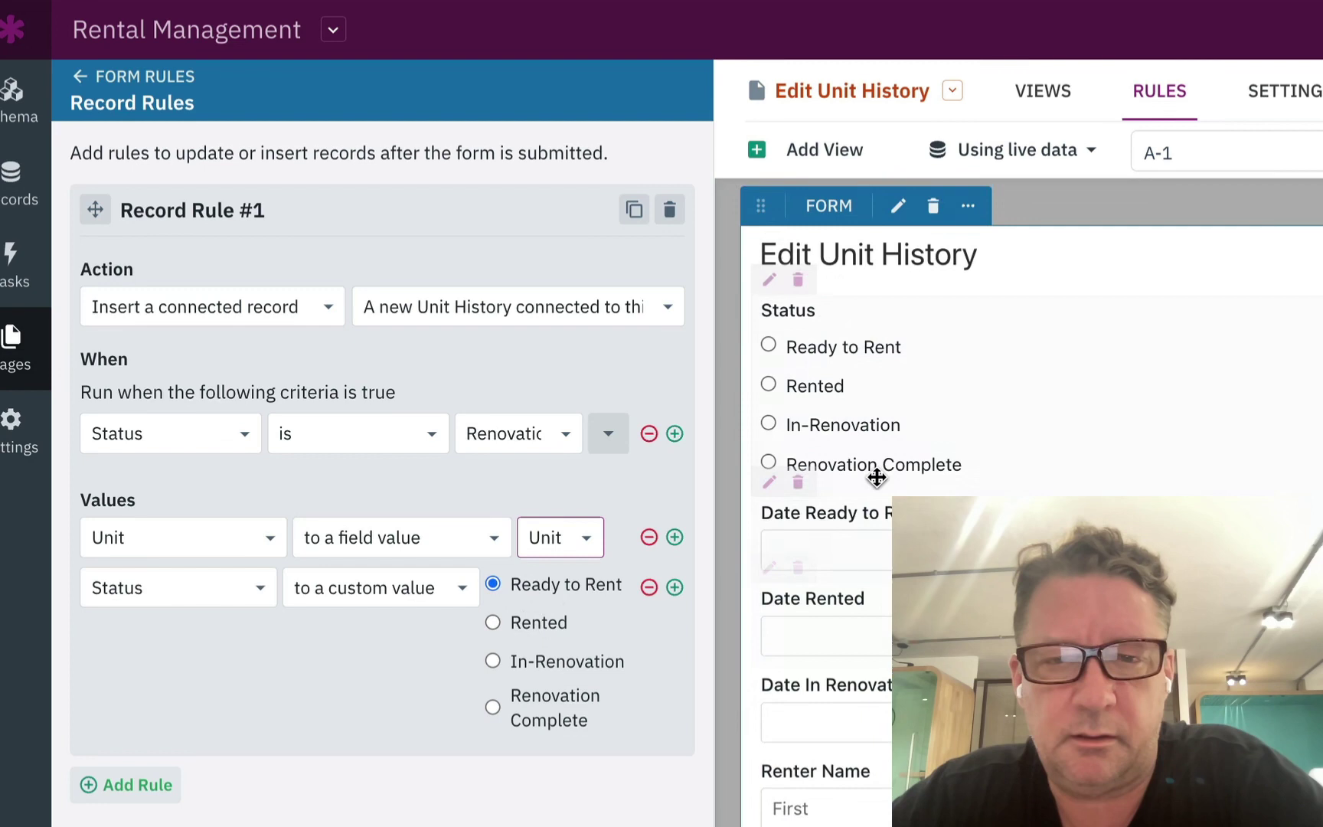